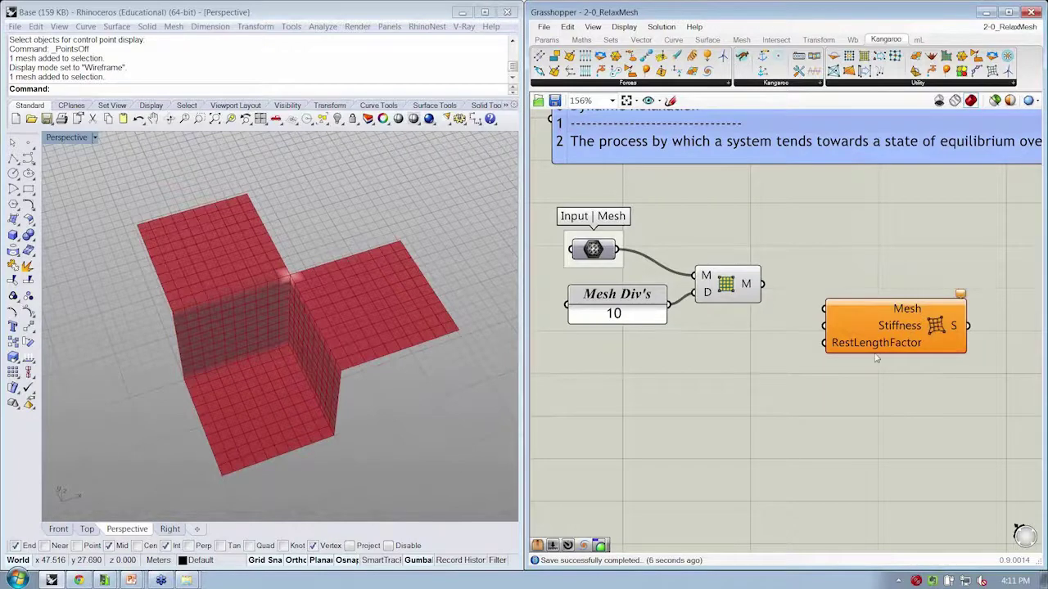
- Open the SpringsFromMesh cluster, examine its internal components, and return to the main definition discarding any changes
{"action": "mouse_move", "coordinate": [874, 354]}
{"action": "right_mouse_down"}
{"action": "mouse_move", "coordinate": [855, 349]}
{"action": "mouse_move", "coordinate": [872, 360]}
{"action": "right_mouse_up"}
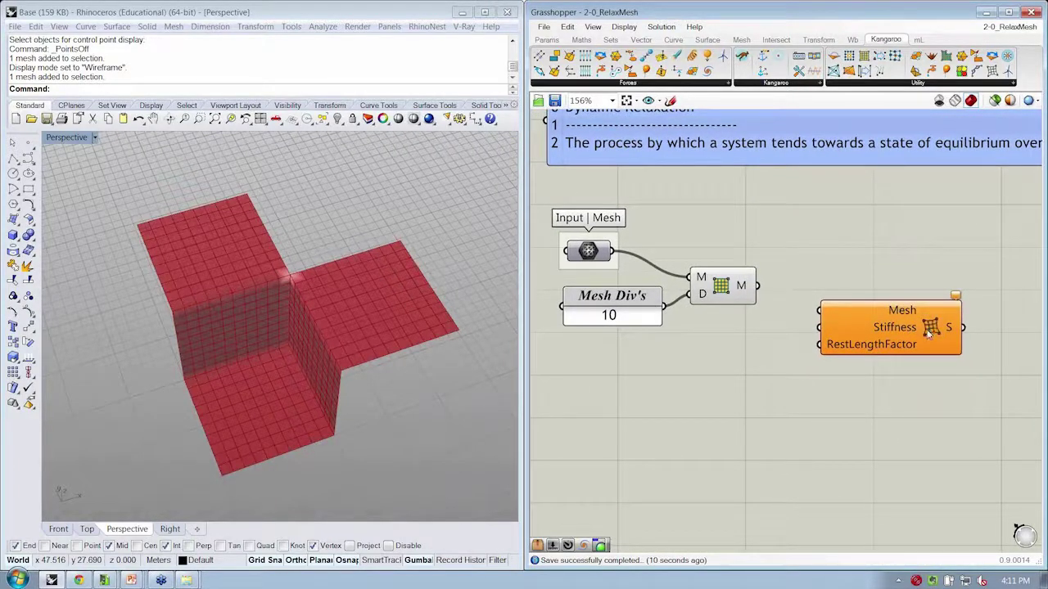
{"action": "mouse_move", "coordinate": [929, 330]}
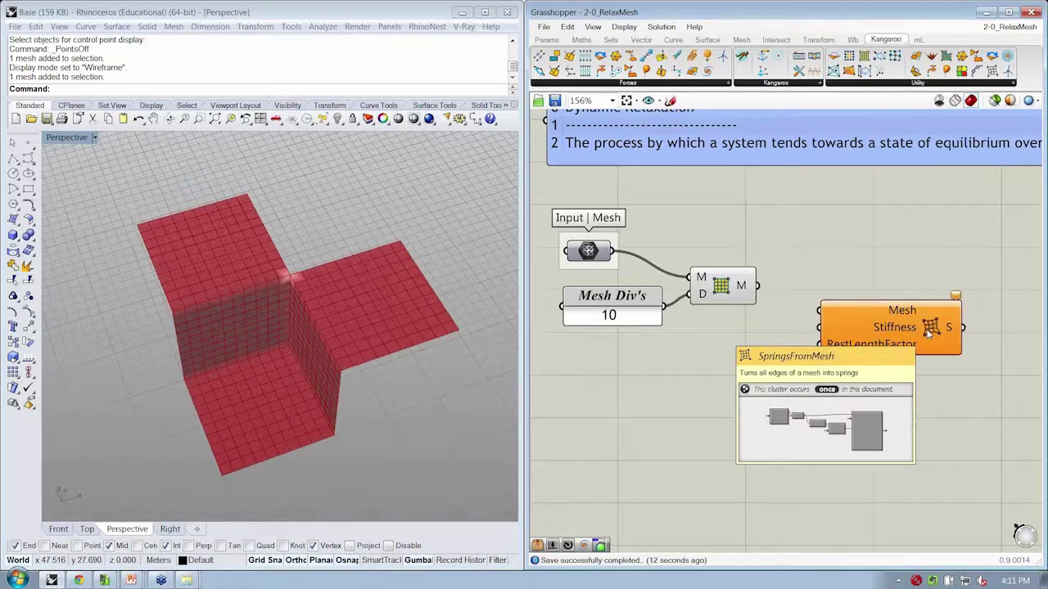
{"action": "double_click", "coordinate": [929, 330]}
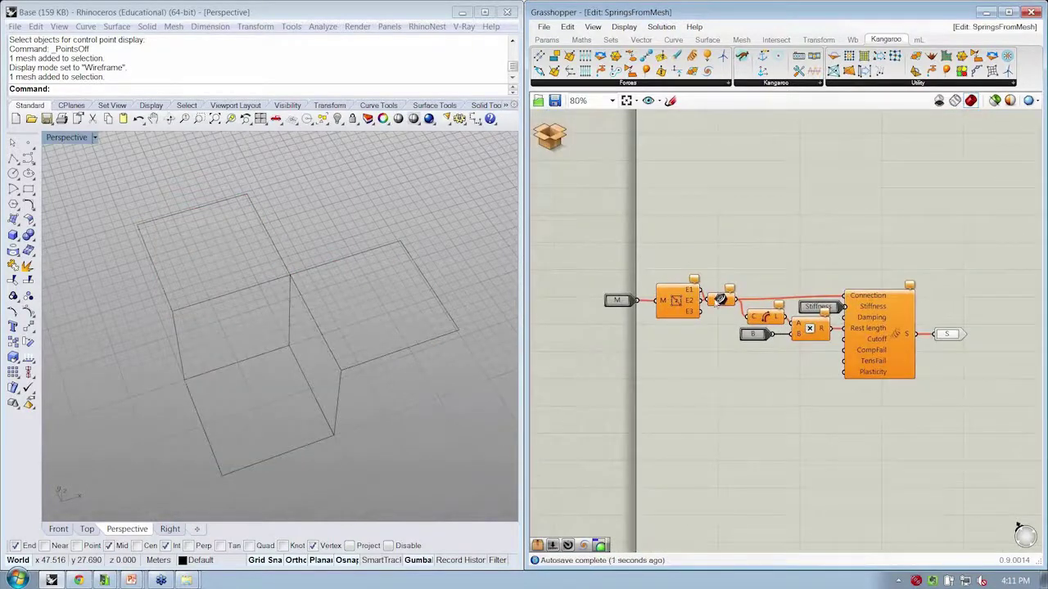
{"action": "left_click_drag", "start_coordinate": [720, 300], "coordinate": [726, 298]}
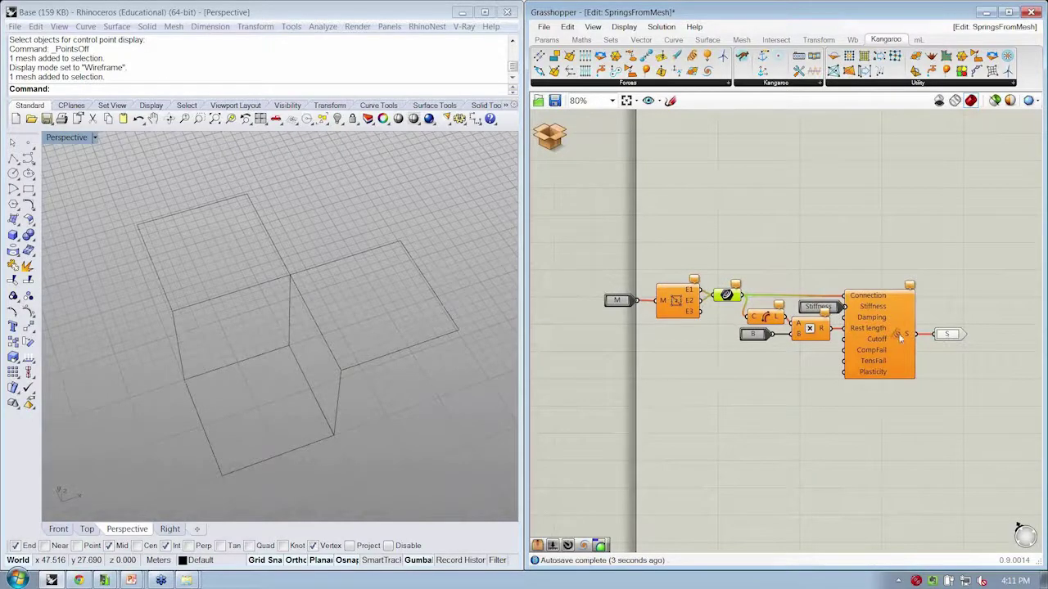
{"action": "left_click_drag", "start_coordinate": [899, 335], "coordinate": [961, 334]}
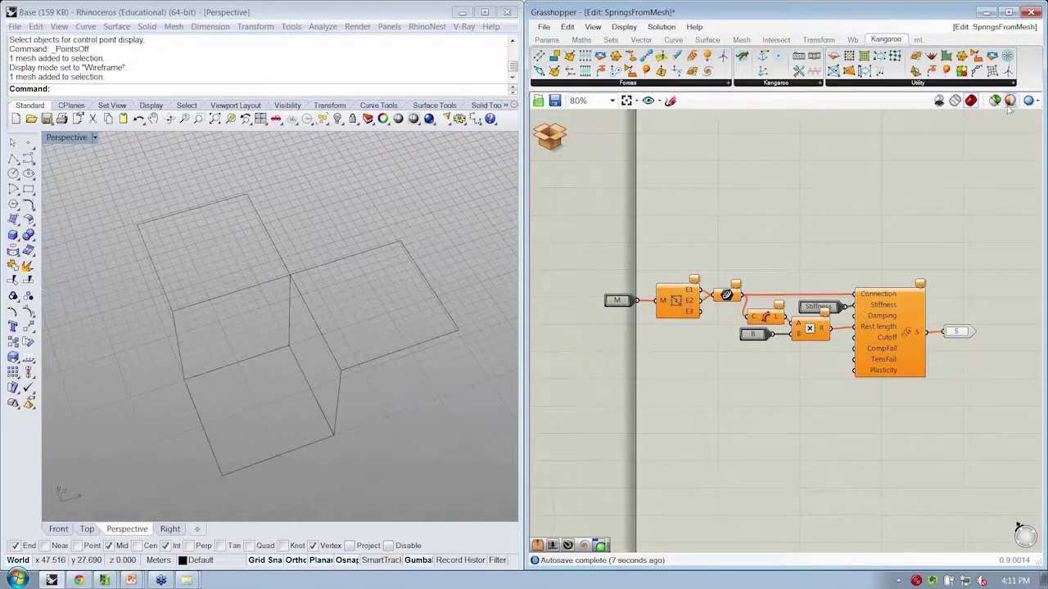
{"action": "left_click", "coordinate": [551, 136]}
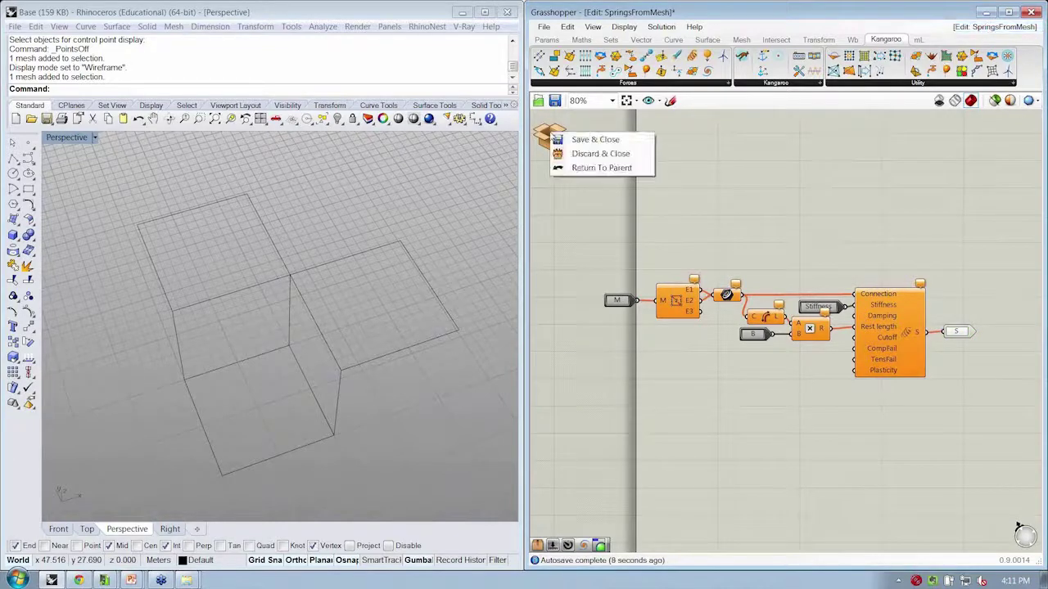
{"action": "left_click", "coordinate": [602, 156]}
- Connect the subdivided mesh to the SpringsFromMesh Mesh input, and wire a new 0.01<1.0<2.0 number slider to RestLengthFactor
{"action": "left_click", "coordinate": [819, 327]}
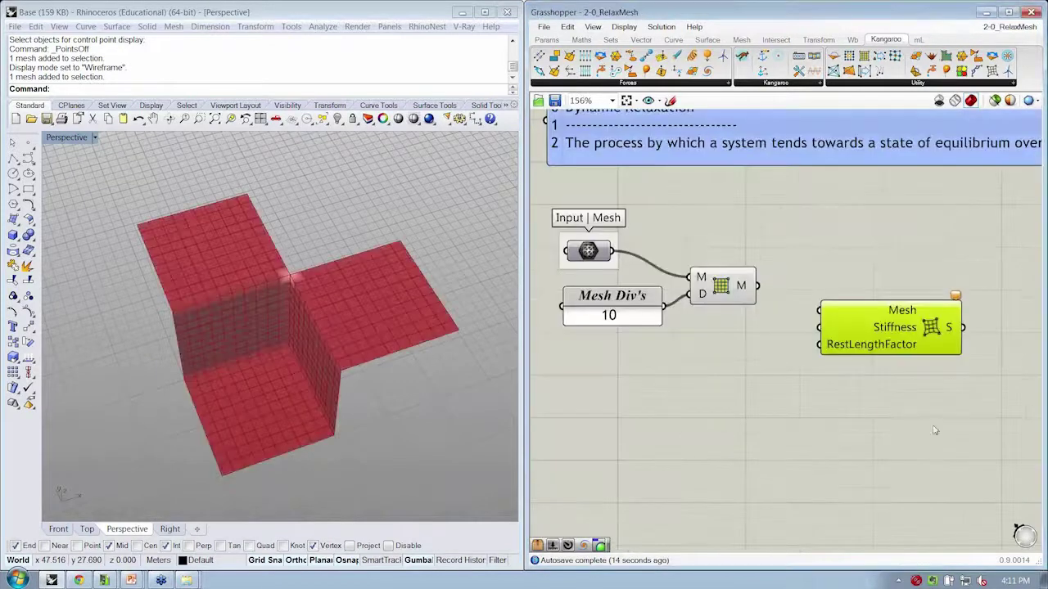
{"action": "left_click_drag", "start_coordinate": [756, 286], "coordinate": [904, 323]}
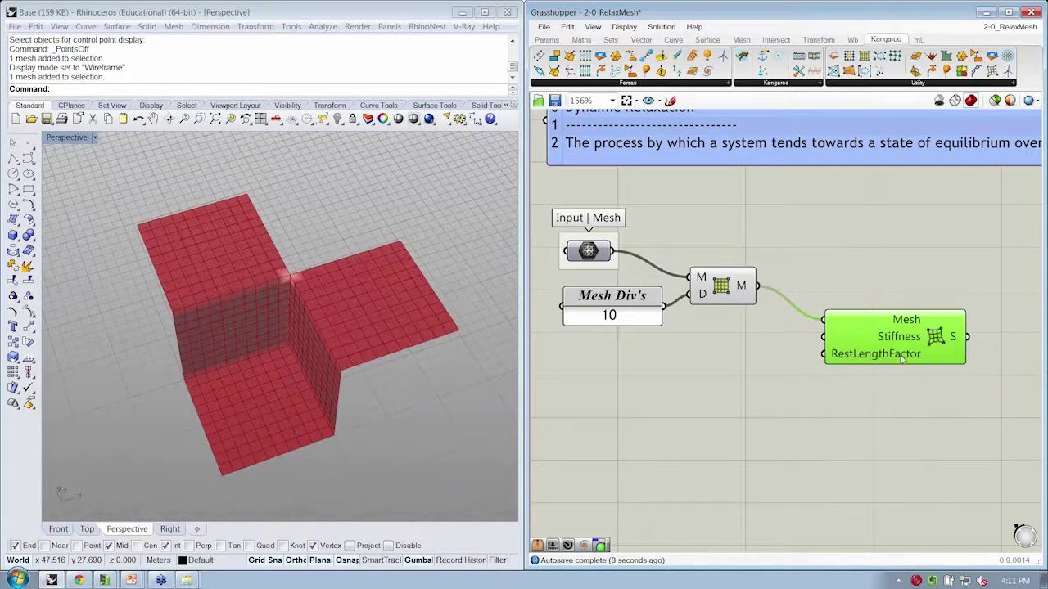
{"action": "double_click", "coordinate": [706, 375]}
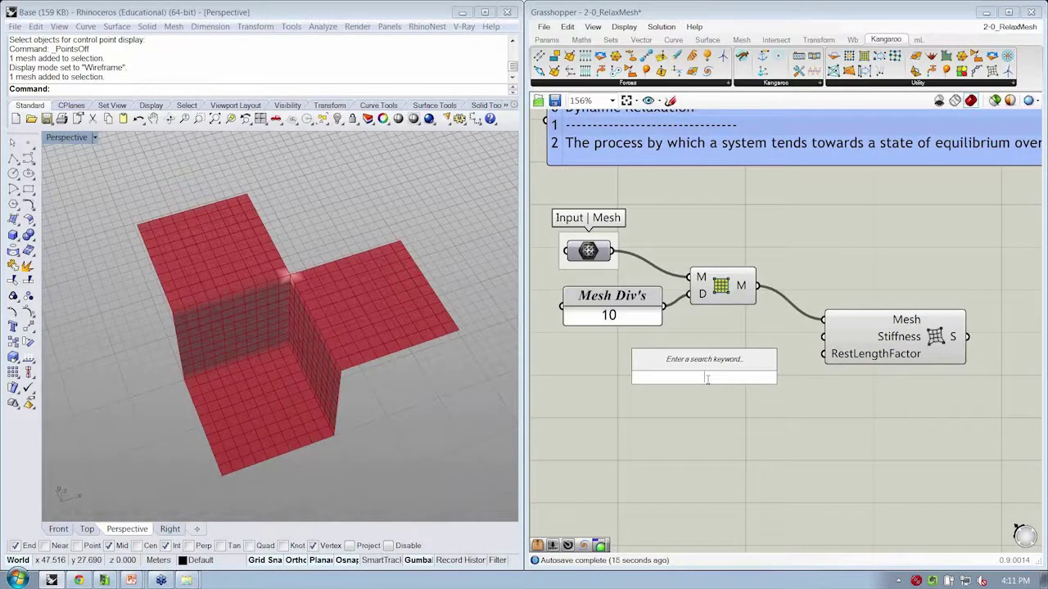
{"action": "type", "text": ".0"}
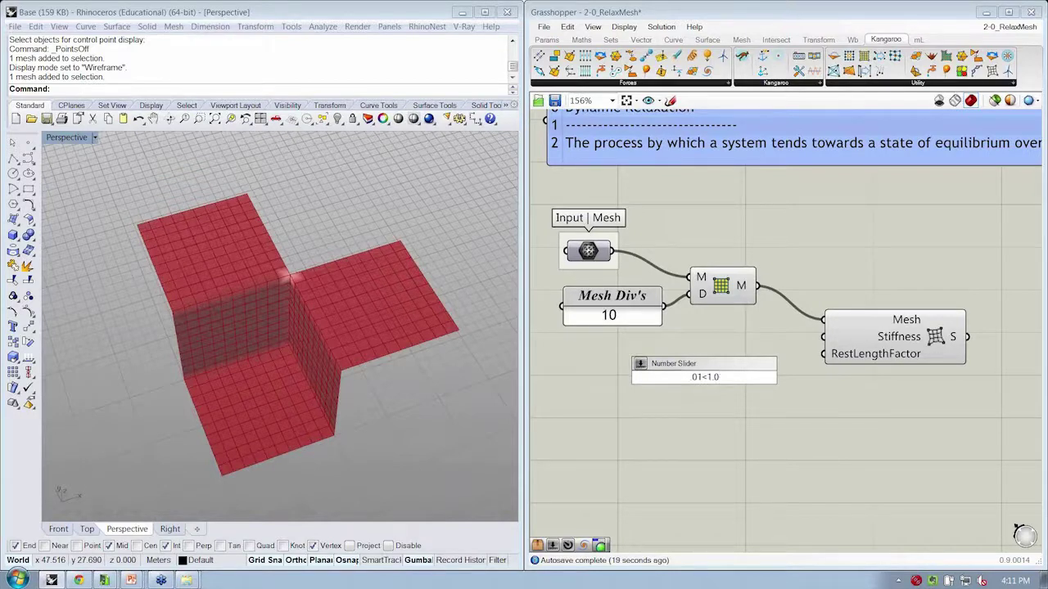
{"action": "type", "text": "<2.0"}
{"action": "key", "text": "Return"}
{"action": "left_click_drag", "start_coordinate": [777, 378], "coordinate": [823, 354]}
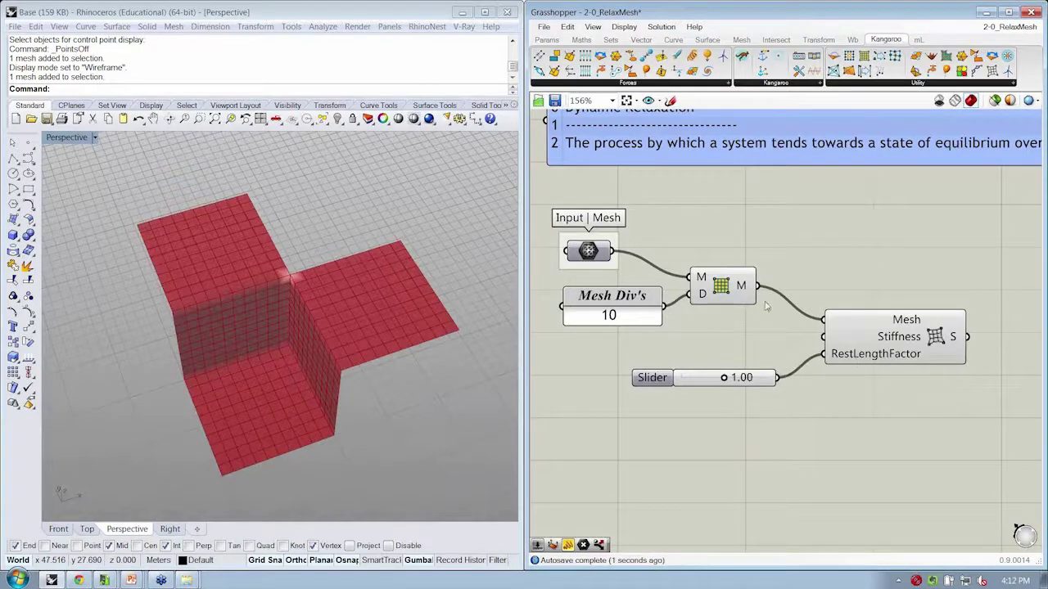
- Rename the rest length number slider "rLfactor"
{"action": "left_click_drag", "start_coordinate": [694, 379], "coordinate": [685, 377]}
{"action": "right_click_drag", "start_coordinate": [668, 376], "coordinate": [671, 376]}
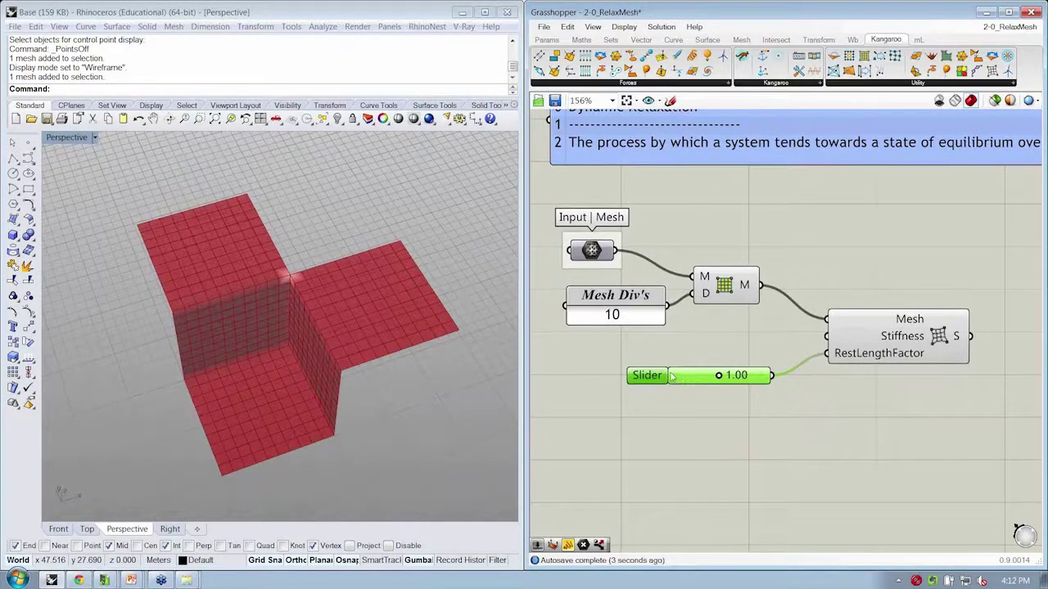
{"action": "right_click", "coordinate": [642, 376]}
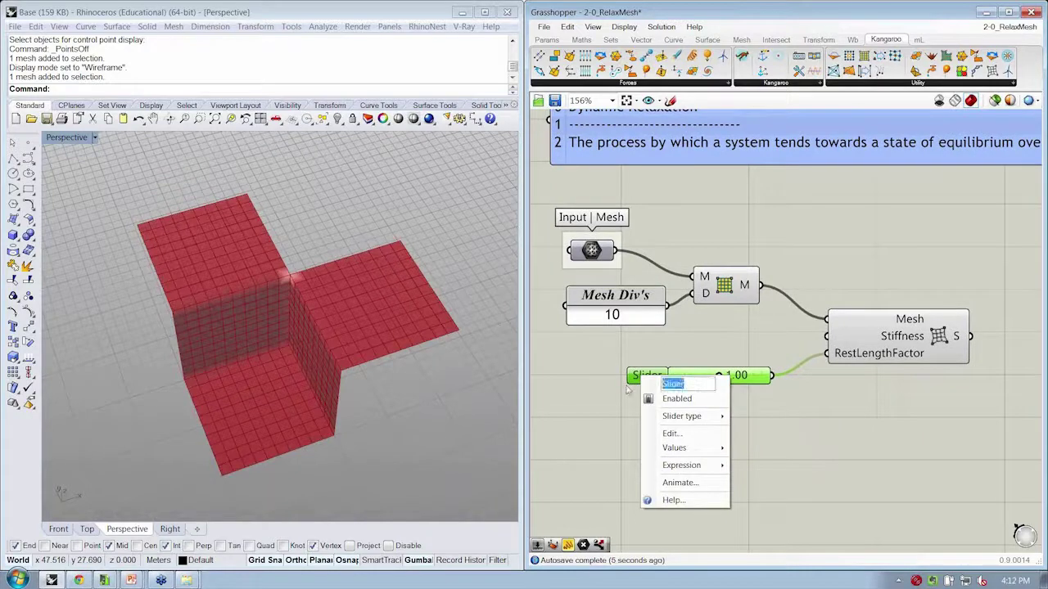
{"action": "type", "text": "r"}
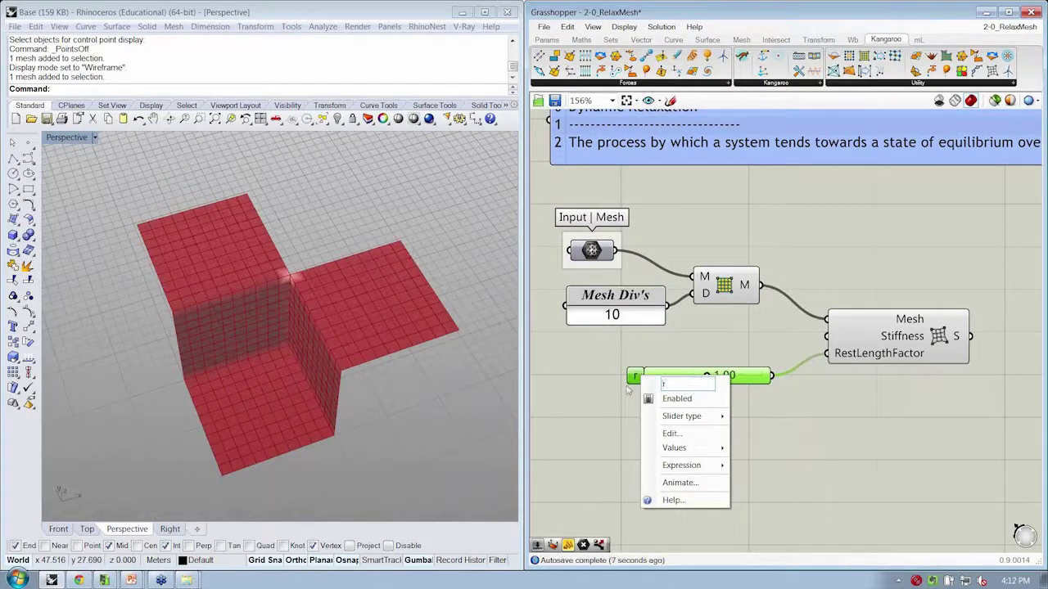
{"action": "type", "text": "Lfactor"}
{"action": "key", "text": "Return"}
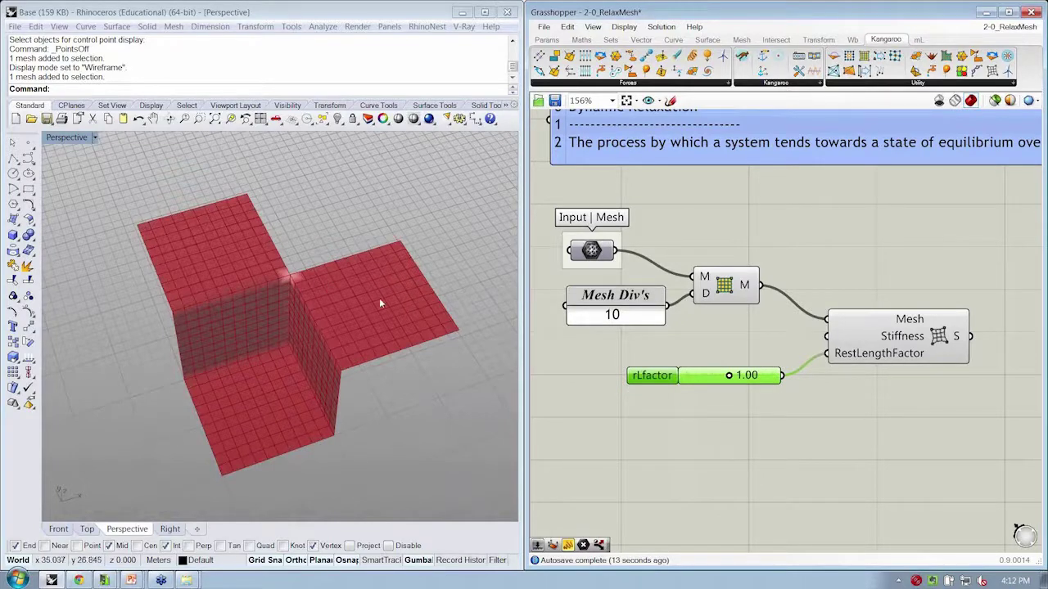
- Set the rLfactor slider to 0.43
{"action": "left_click_drag", "start_coordinate": [734, 378], "coordinate": [710, 378]}
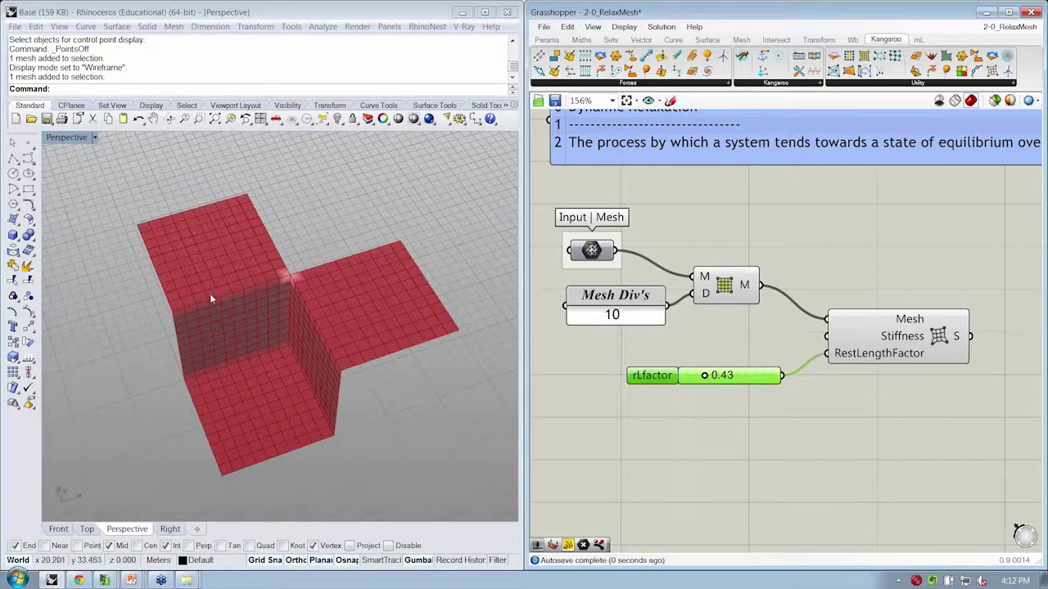
{"action": "left_click", "coordinate": [237, 281]}
{"action": "right_click_drag", "start_coordinate": [237, 281], "coordinate": [273, 277]}
{"action": "right_click_drag", "start_coordinate": [732, 309], "coordinate": [715, 317]}
{"action": "left_click", "coordinate": [863, 283]}
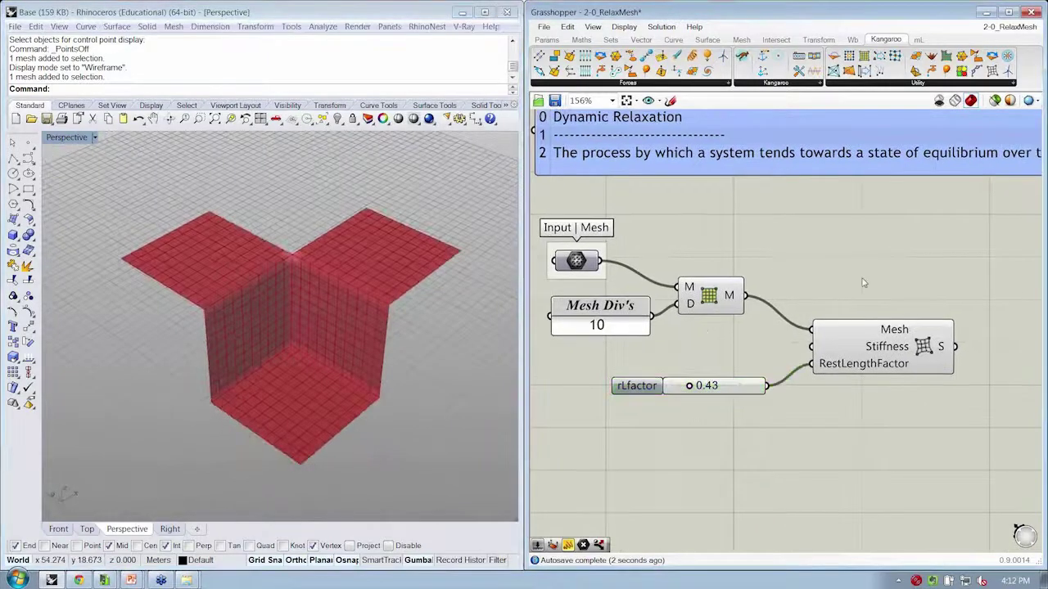
- Inspect the Springs output of SpringsFromMesh and save the definition
{"action": "right_click_drag", "start_coordinate": [951, 269], "coordinate": [928, 271]}
{"action": "scroll", "coordinate": [929, 270], "scroll_direction": "down", "scroll_amount": 2}
{"action": "mouse_move", "coordinate": [910, 342]}
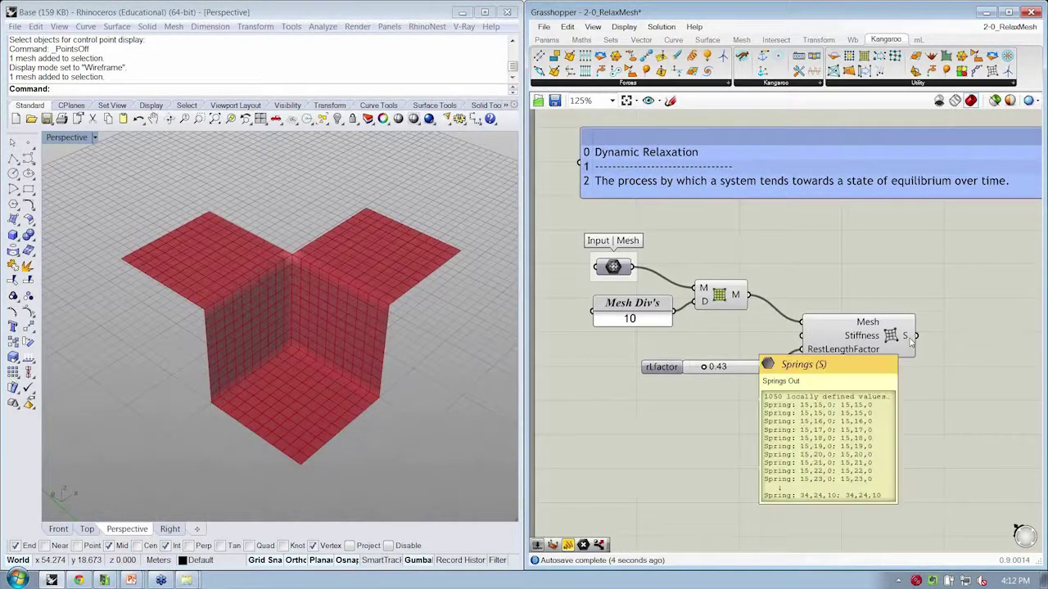
{"action": "scroll", "coordinate": [900, 340], "scroll_direction": "down", "scroll_amount": 2}
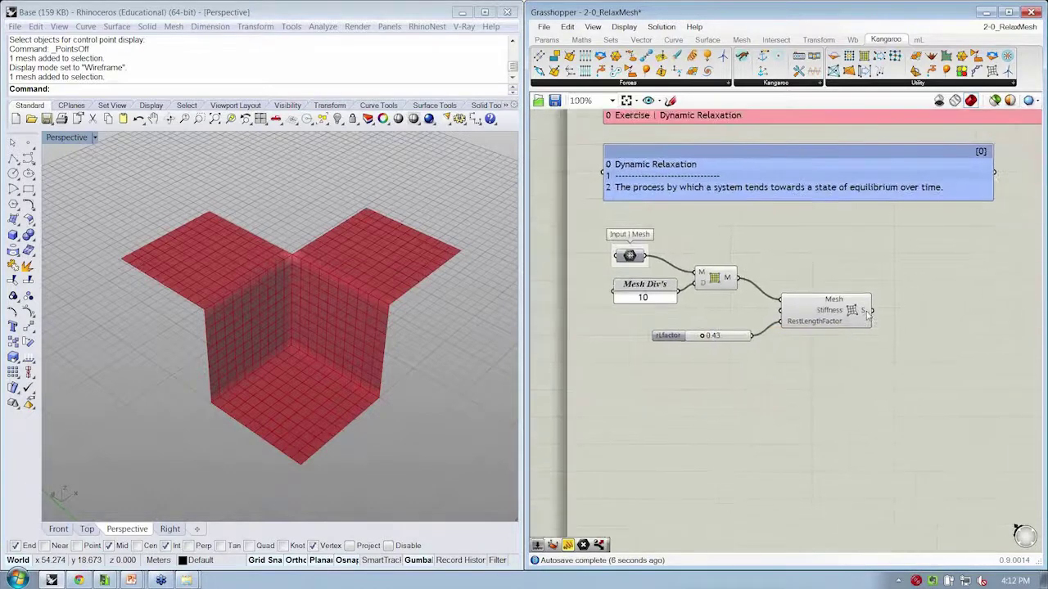
{"action": "right_click_drag", "start_coordinate": [860, 333], "coordinate": [843, 335]}
{"action": "key", "text": "ctrl+s"}
- Place the Kangaroo simulation component on the canvas beyond the SpringsFromMesh cluster
{"action": "left_click_drag", "start_coordinate": [869, 249], "coordinate": [1026, 378]}
{"action": "right_click_drag", "start_coordinate": [927, 258], "coordinate": [896, 258]}
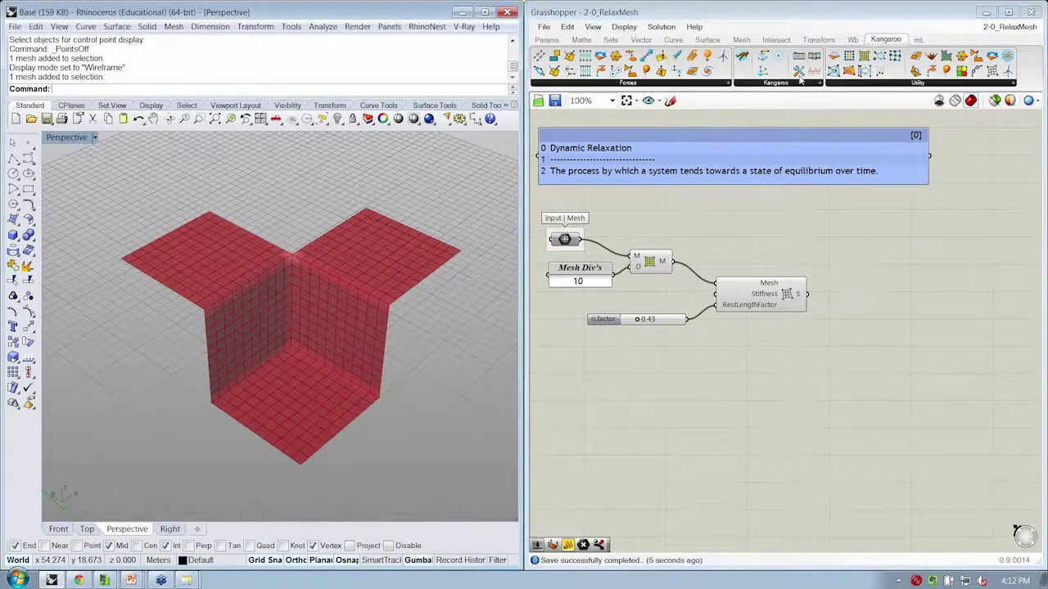
{"action": "left_click", "coordinate": [789, 85]}
{"action": "left_click_drag", "start_coordinate": [795, 110], "coordinate": [932, 346]}
{"action": "left_click", "coordinate": [925, 283]}
{"action": "right_click_drag", "start_coordinate": [926, 283], "coordinate": [927, 257]}
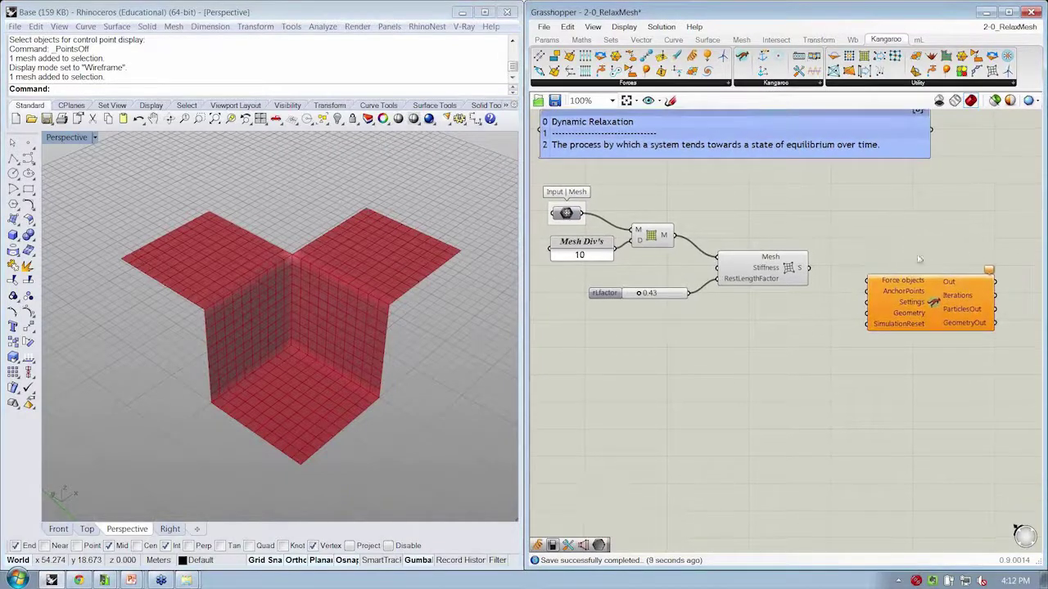
{"action": "left_click_drag", "start_coordinate": [929, 300], "coordinate": [937, 309]}
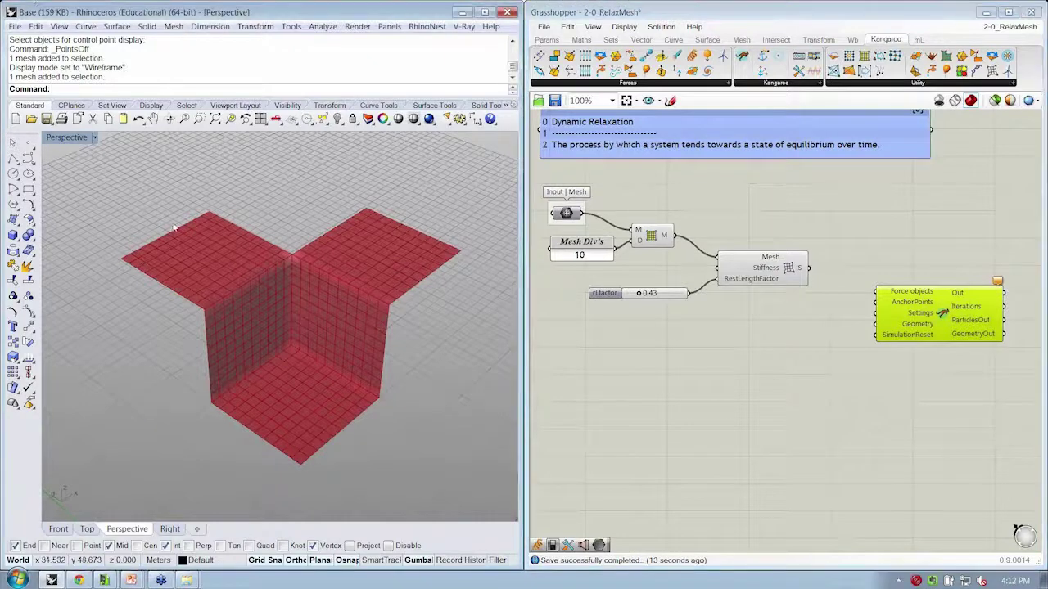
- Add a Boolean Toggle near the Kangaroo component and wire it to the SimulationReset input
{"action": "left_click", "coordinate": [547, 40]}
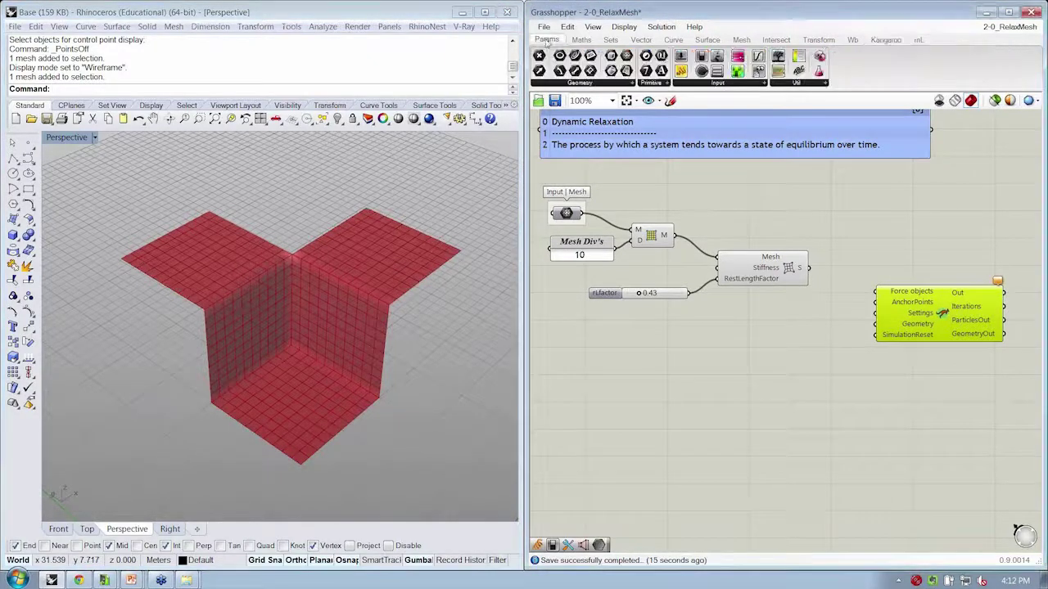
{"action": "left_click", "coordinate": [747, 85]}
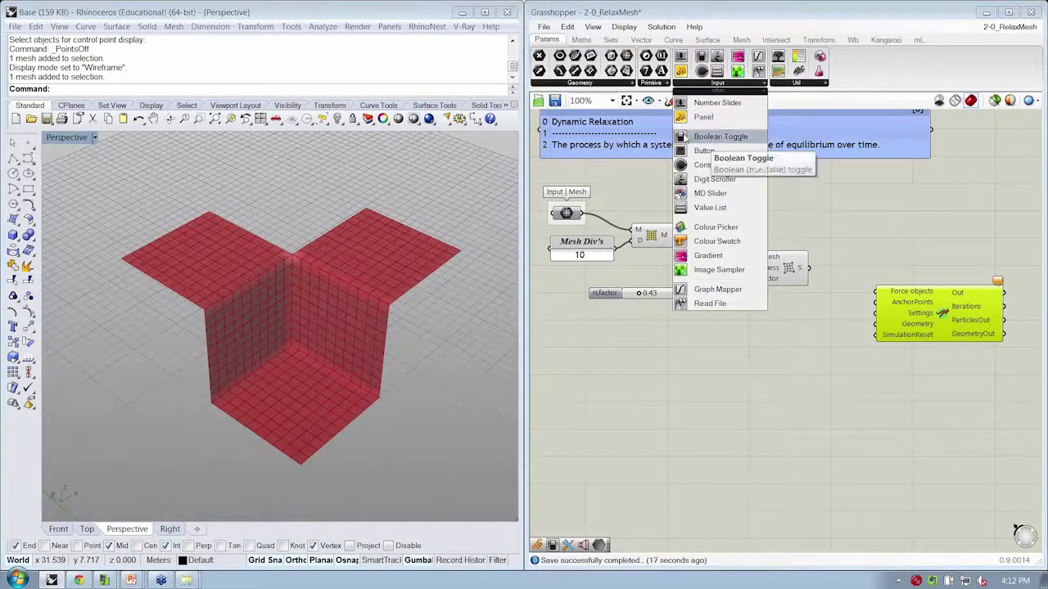
{"action": "left_click", "coordinate": [681, 137]}
{"action": "left_click", "coordinate": [827, 360]}
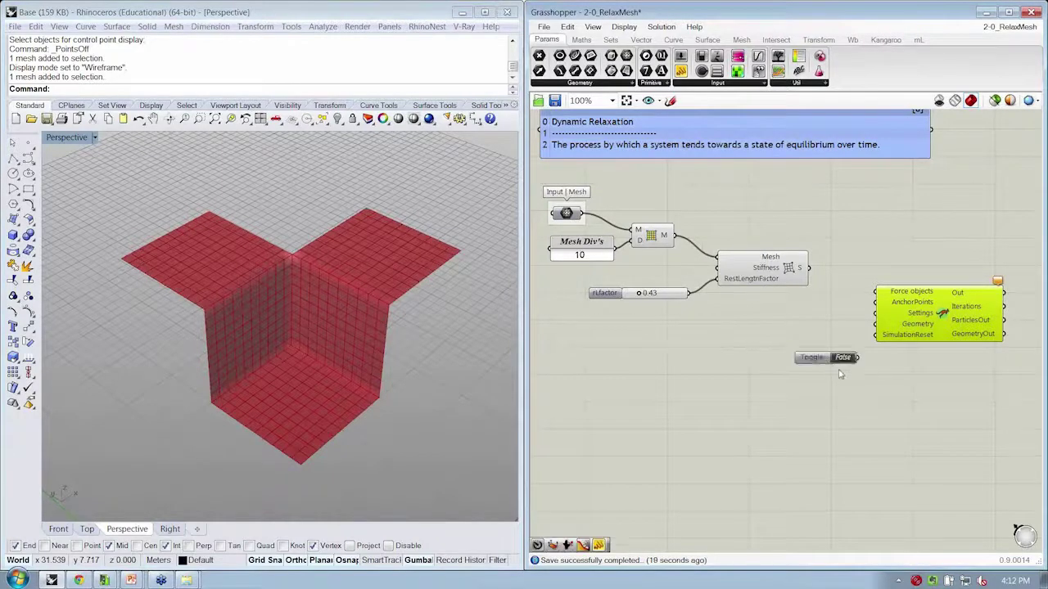
{"action": "scroll", "coordinate": [851, 372], "scroll_direction": "up", "scroll_amount": 3}
{"action": "right_click_drag", "start_coordinate": [906, 371], "coordinate": [781, 361]}
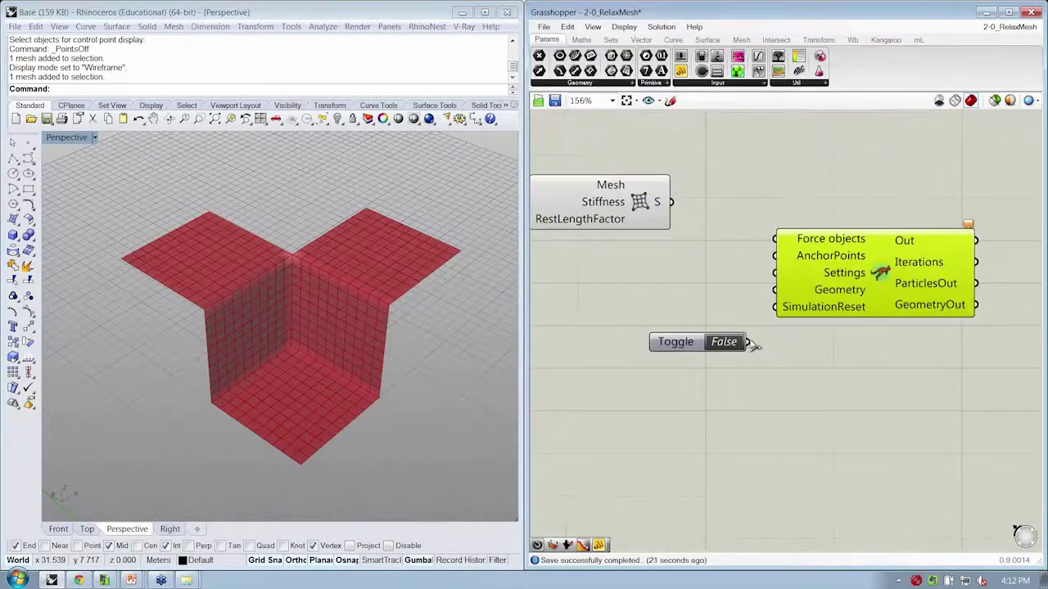
{"action": "left_click_drag", "start_coordinate": [750, 343], "coordinate": [807, 307]}
- Add a Timer below the toggle, attach it to the Kangaroo component, and set its interval to 20 ms
{"action": "left_click", "coordinate": [800, 83]}
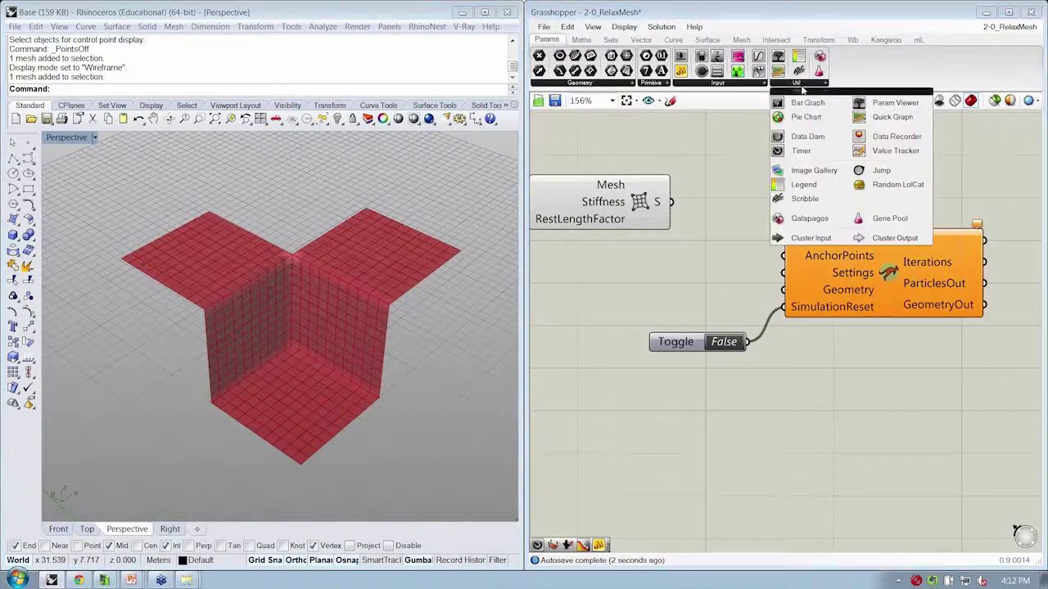
{"action": "left_click", "coordinate": [802, 151]}
{"action": "left_click", "coordinate": [709, 383]}
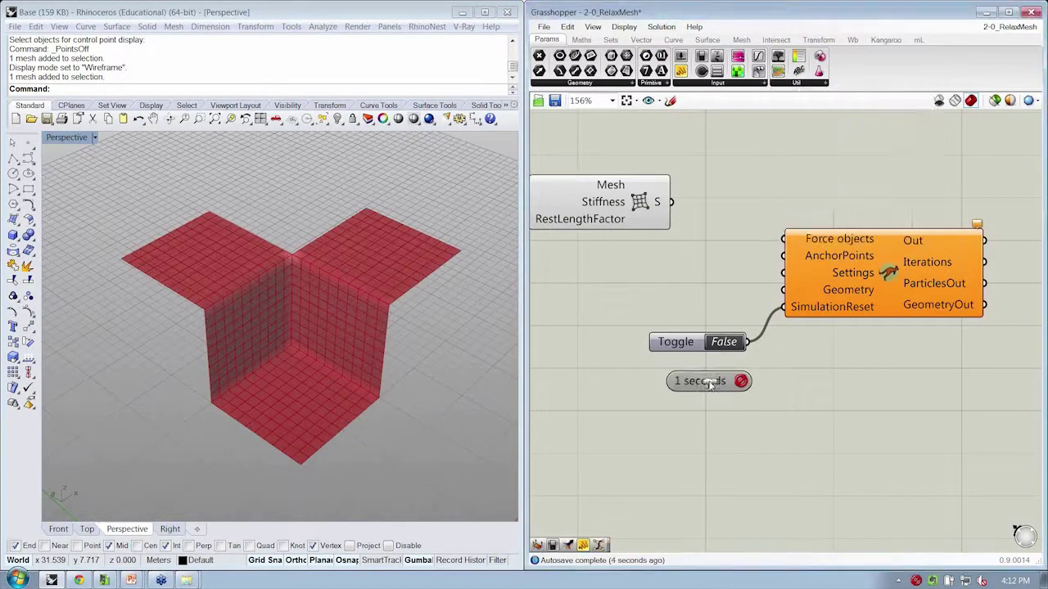
{"action": "left_click_drag", "start_coordinate": [747, 385], "coordinate": [832, 306]}
{"action": "right_click", "coordinate": [712, 385]}
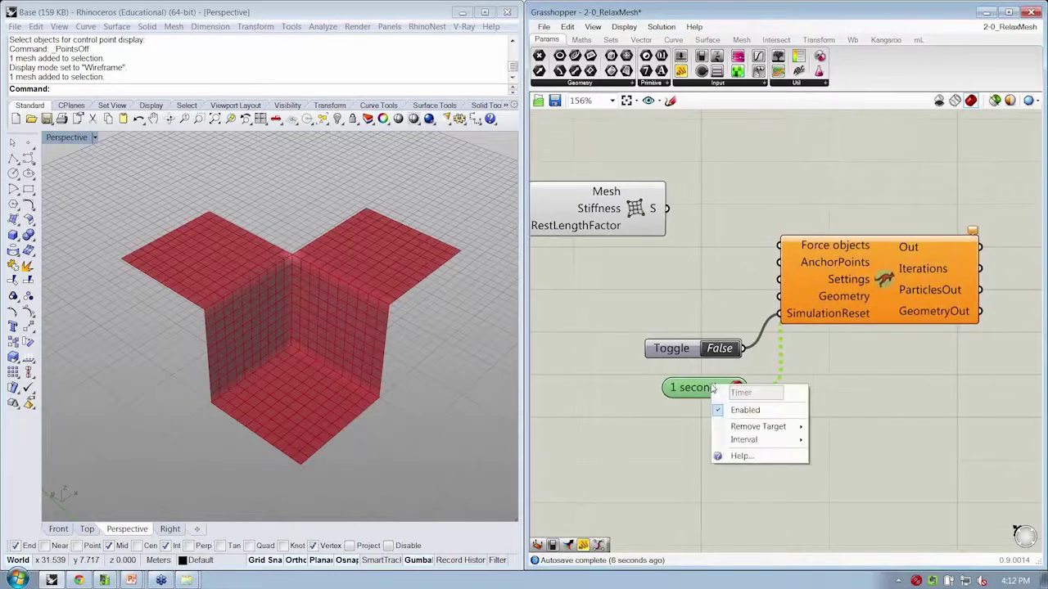
{"action": "mouse_move", "coordinate": [759, 439]}
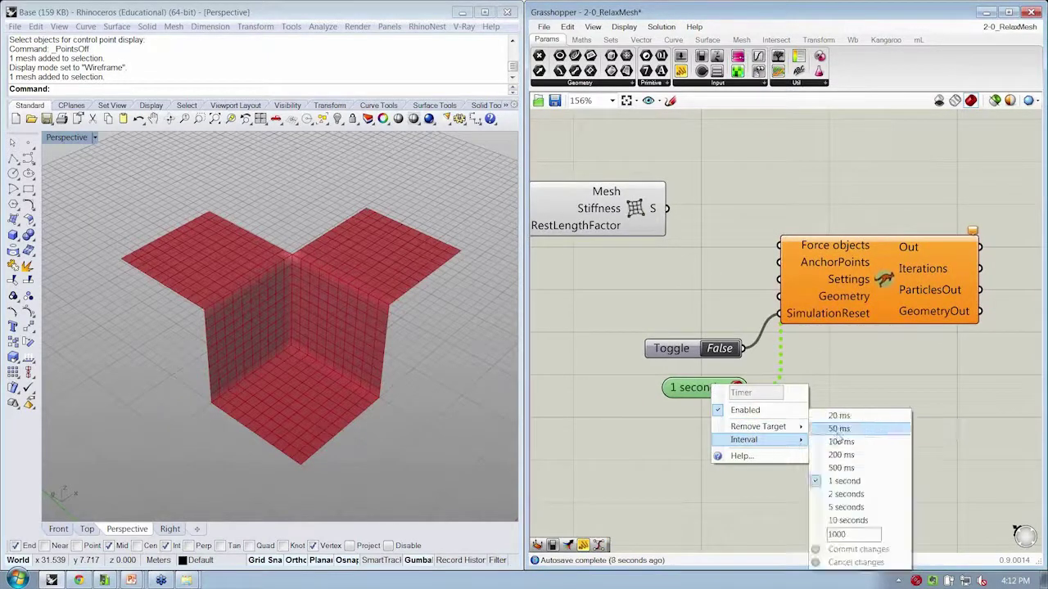
{"action": "left_click", "coordinate": [839, 420]}
{"action": "left_click_drag", "start_coordinate": [706, 391], "coordinate": [696, 382]}
- Group the toggle and the timer and colour the group magenta
{"action": "left_click_drag", "start_coordinate": [690, 427], "coordinate": [670, 323]}
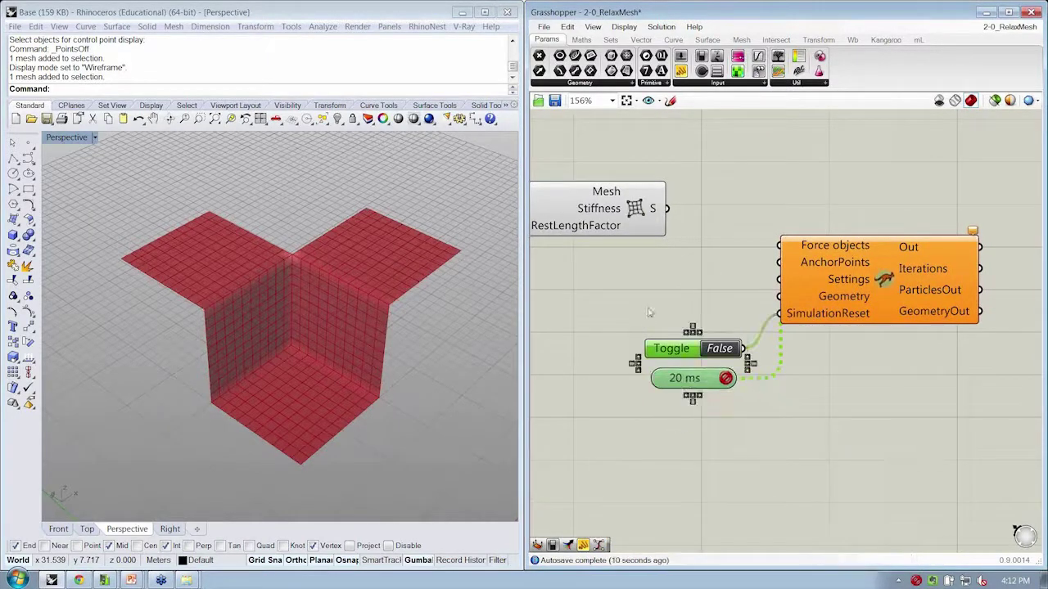
{"action": "right_click", "coordinate": [686, 365]}
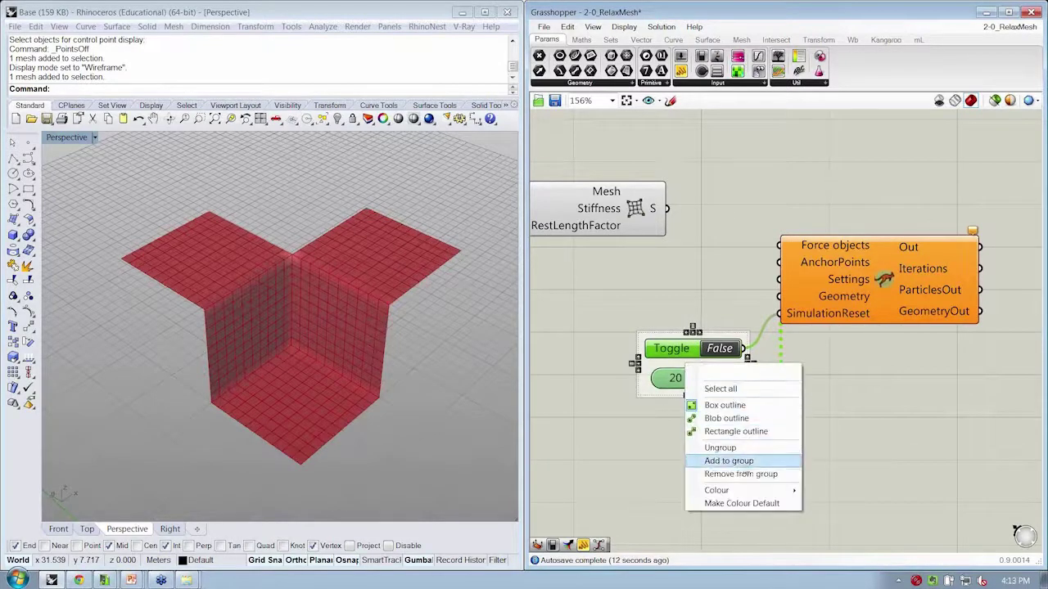
{"action": "mouse_move", "coordinate": [777, 489]}
{"action": "left_click", "coordinate": [892, 379]}
- Name the toggle and timer group "Simulation Controls"
{"action": "right_click", "coordinate": [762, 339]}
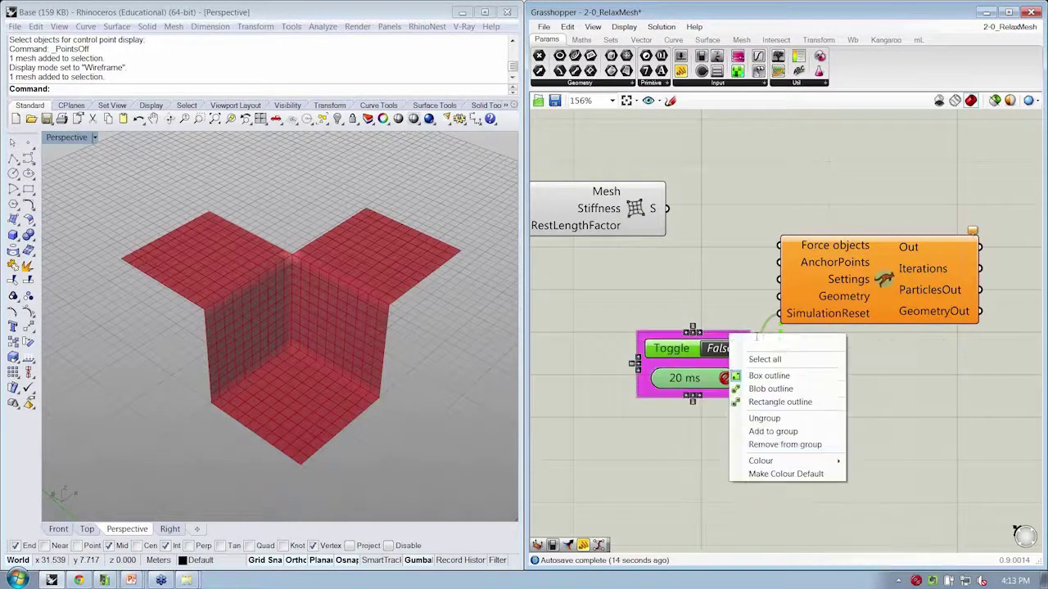
{"action": "type", "text": "Simulation C"}
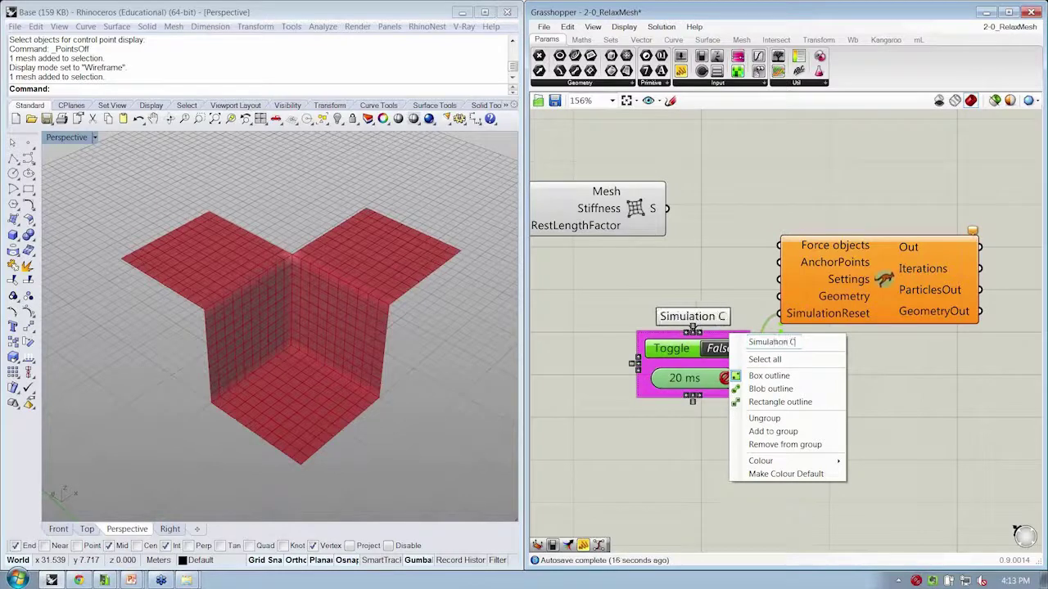
{"action": "type", "text": "ontrol"}
{"action": "type", "text": "s"}
{"action": "key", "text": "Return"}
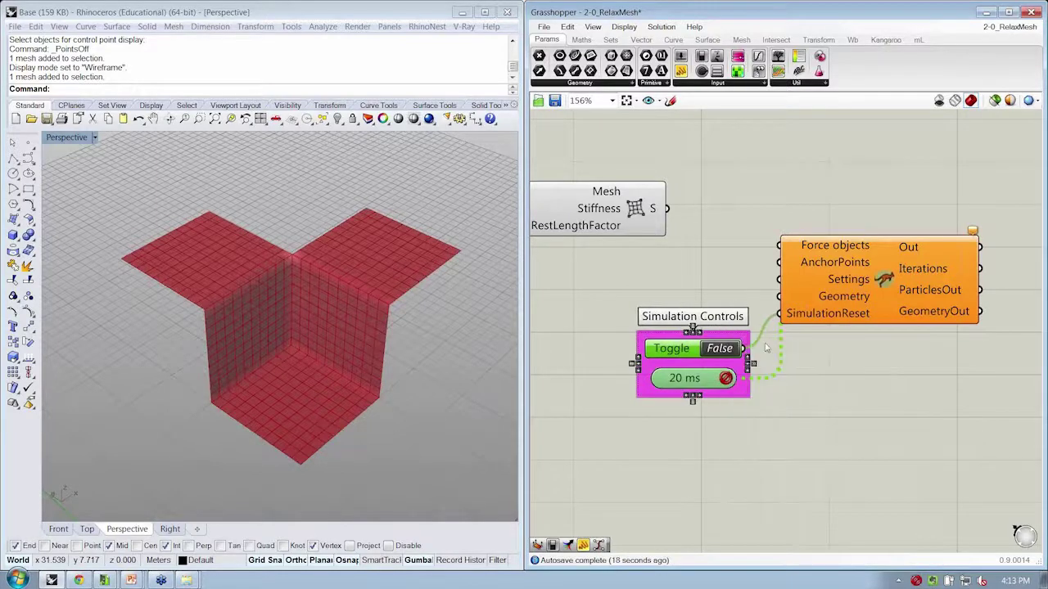
- Move the Simulation Controls group down and the Kangaroo component right to free space after the springs component
{"action": "right_click_drag", "start_coordinate": [830, 354], "coordinate": [872, 368]}
{"action": "left_click", "coordinate": [866, 384]}
{"action": "left_click_drag", "start_coordinate": [791, 407], "coordinate": [767, 457]}
{"action": "scroll", "coordinate": [835, 427], "scroll_direction": "down", "scroll_amount": 2}
{"action": "left_click", "coordinate": [866, 398]}
{"action": "left_click_drag", "start_coordinate": [889, 328], "coordinate": [909, 330]}
{"action": "left_click", "coordinate": [883, 277]}
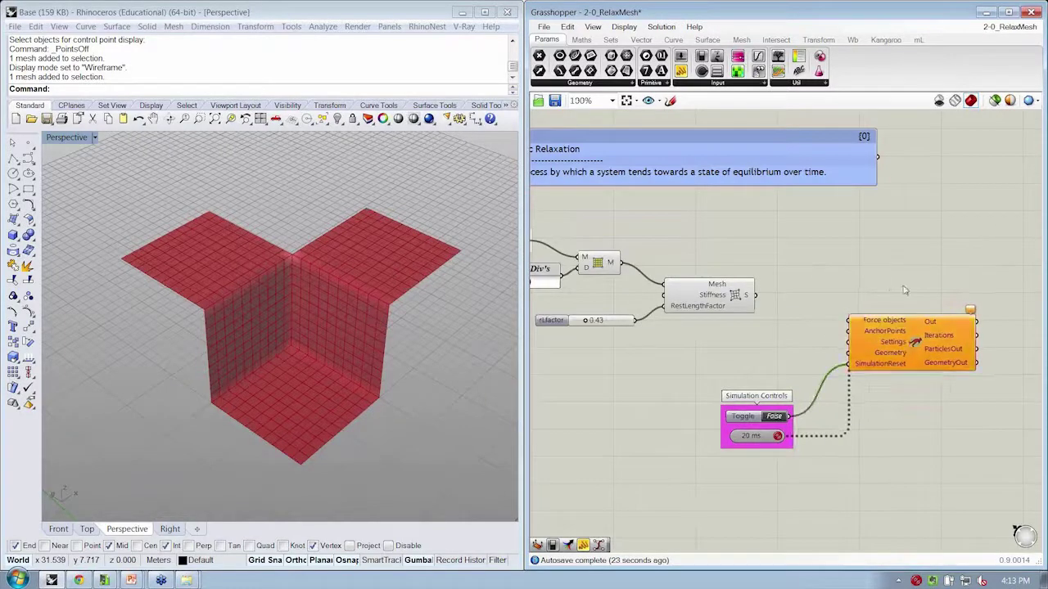
- Place a Merge component between the springs and Kangaroo components, group it, and name the group "All Force Objects"
{"action": "left_click", "coordinate": [611, 39]}
{"action": "left_click", "coordinate": [807, 85]}
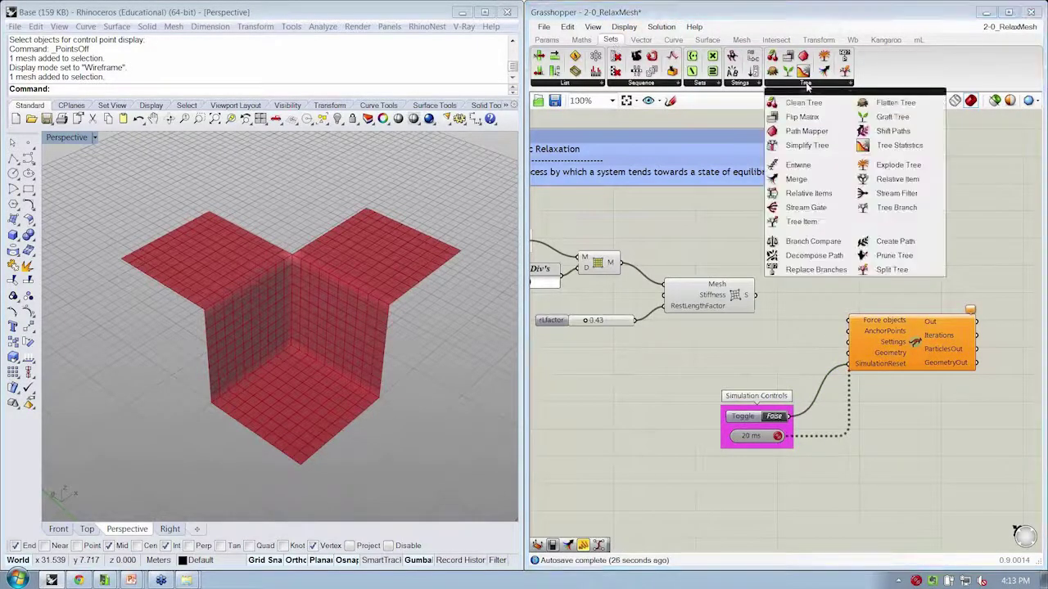
{"action": "left_click_drag", "start_coordinate": [807, 180], "coordinate": [806, 321]}
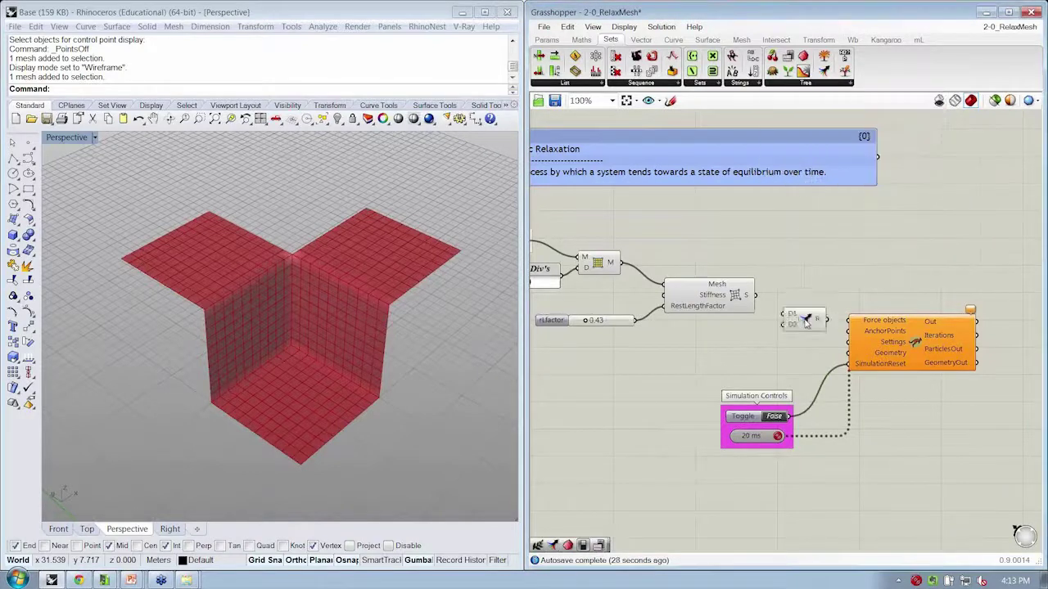
{"action": "scroll", "coordinate": [806, 324], "scroll_direction": "up", "scroll_amount": 2}
{"action": "right_click", "coordinate": [809, 345]}
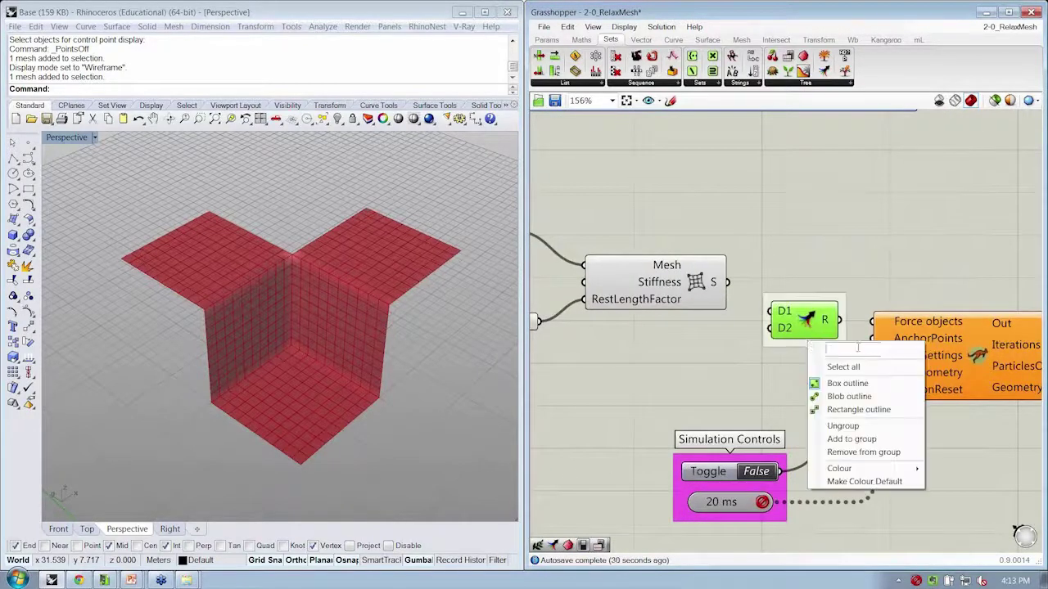
{"action": "type", "text": "All Force Objects"}
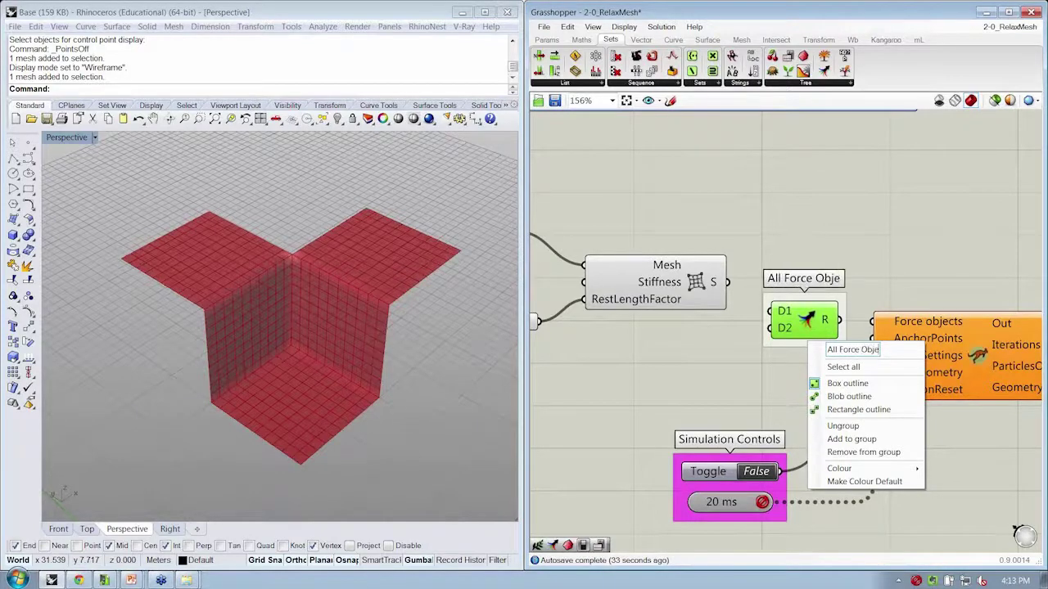
{"action": "key", "text": "Return"}
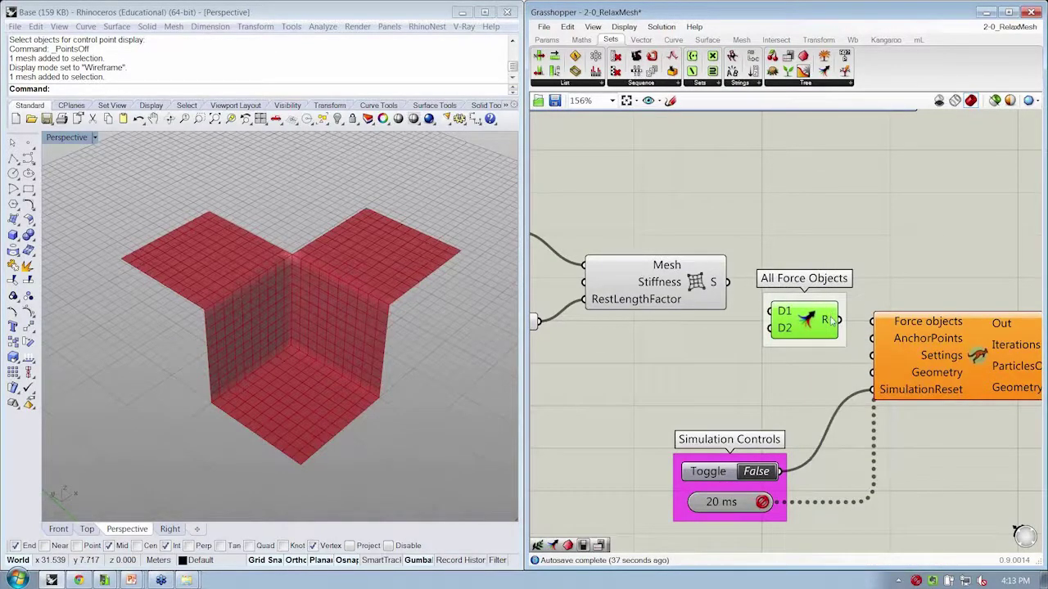
- Flatten the Merge component's R output and space the Merge and Kangaroo components farther apart
{"action": "right_click", "coordinate": [829, 319]}
{"action": "left_click", "coordinate": [884, 388]}
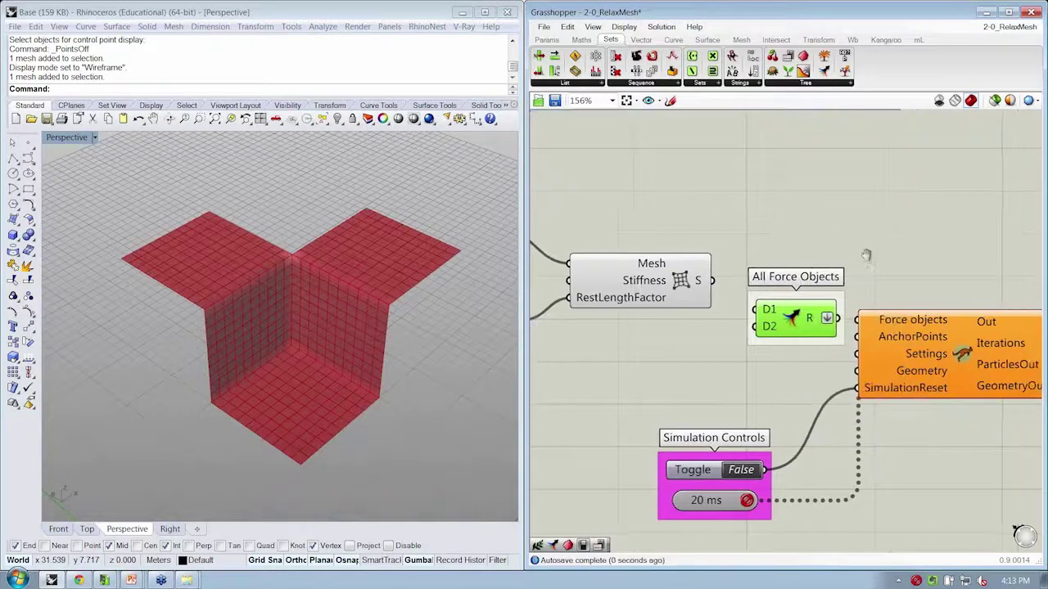
{"action": "left_click_drag", "start_coordinate": [907, 366], "coordinate": [961, 378]}
{"action": "left_click", "coordinate": [886, 350]}
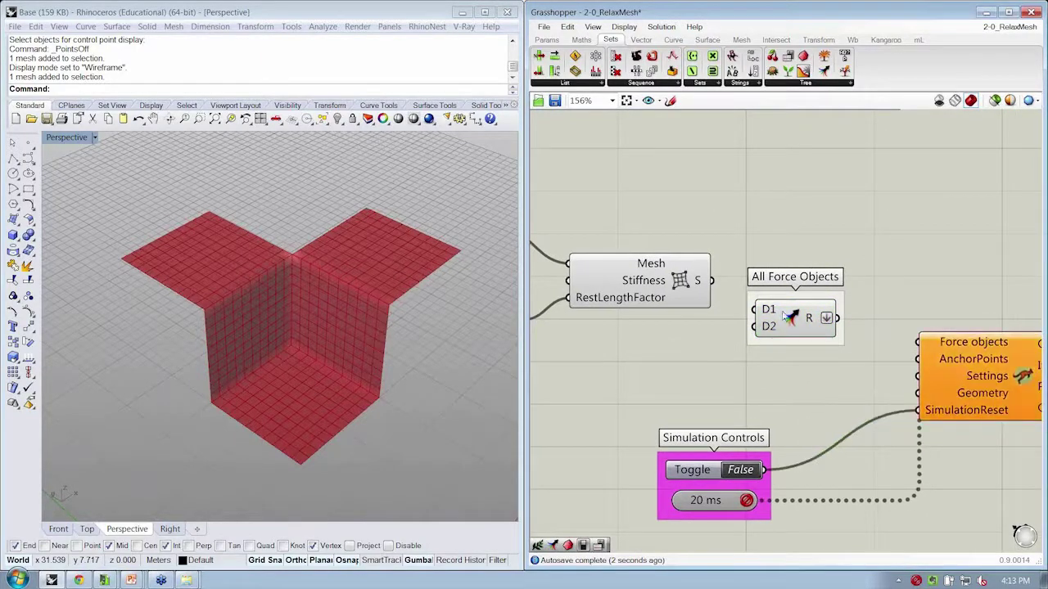
{"action": "left_click_drag", "start_coordinate": [792, 319], "coordinate": [801, 336]}
- Wire the springs output S into the Merge D1 input and the merged result into Kangaroo's Force objects input
{"action": "left_click_drag", "start_coordinate": [712, 281], "coordinate": [763, 327]}
{"action": "right_click_drag", "start_coordinate": [869, 269], "coordinate": [834, 258]}
{"action": "left_click_drag", "start_coordinate": [815, 325], "coordinate": [884, 330]}
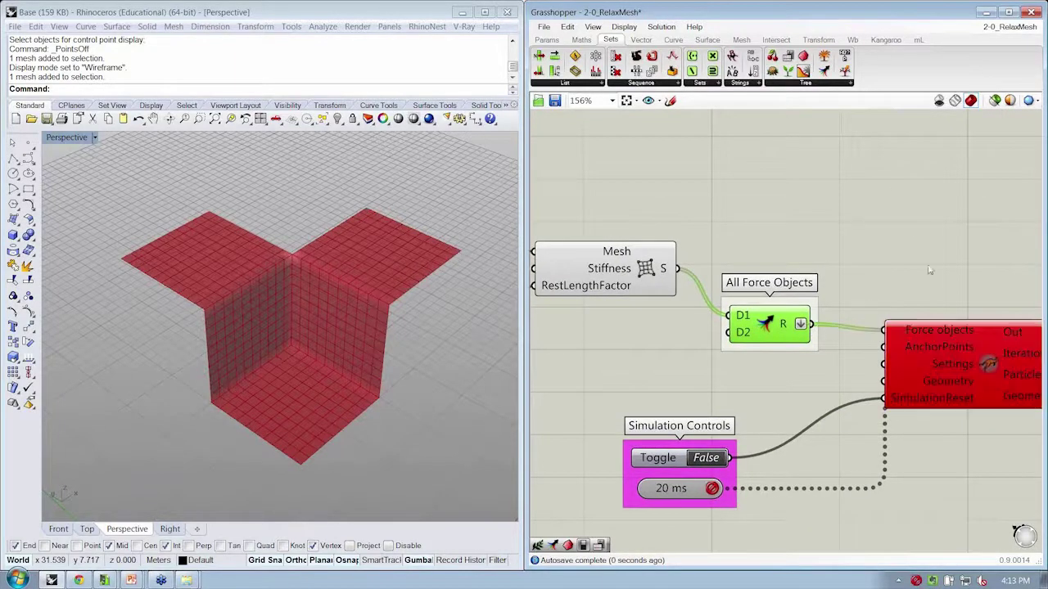
{"action": "left_click", "coordinate": [928, 226]}
{"action": "scroll", "coordinate": [919, 256], "scroll_direction": "down", "scroll_amount": 2}
{"action": "right_click_drag", "start_coordinate": [919, 256], "coordinate": [890, 252]}
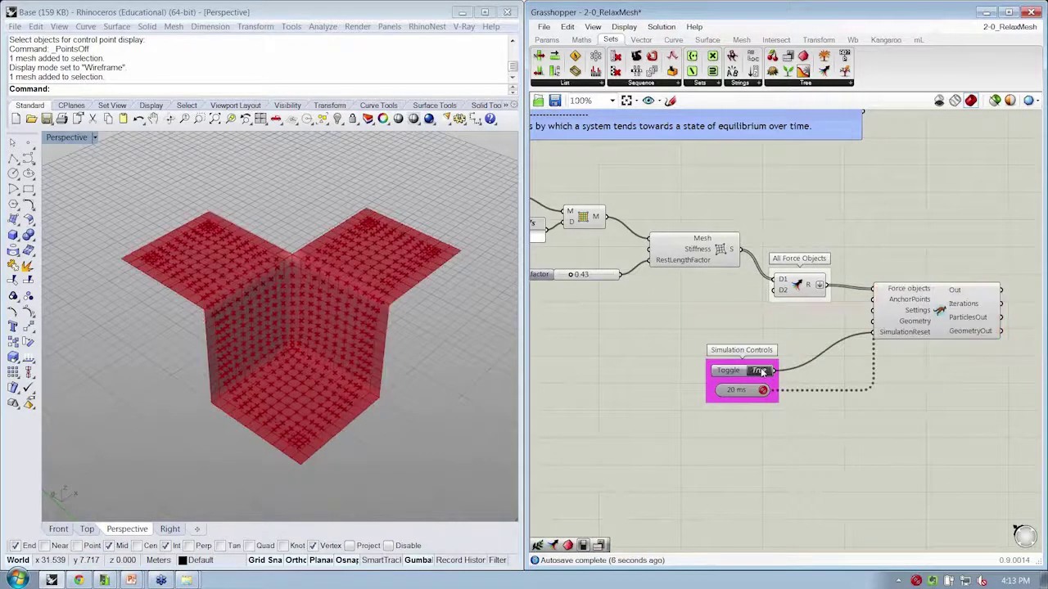
- Turn off the preview of the mesh subdivision and springs components
{"action": "right_click_drag", "start_coordinate": [705, 328], "coordinate": [823, 337]}
{"action": "left_click_drag", "start_coordinate": [824, 327], "coordinate": [674, 206]}
{"action": "right_click", "coordinate": [849, 179]}
{"action": "left_click", "coordinate": [876, 202]}
{"action": "right_click_drag", "start_coordinate": [901, 220], "coordinate": [854, 200]}
- Run the simulation, pause the timer, reset the mesh, and run the relaxation again with the toggle set to False
{"action": "left_click", "coordinate": [916, 581]}
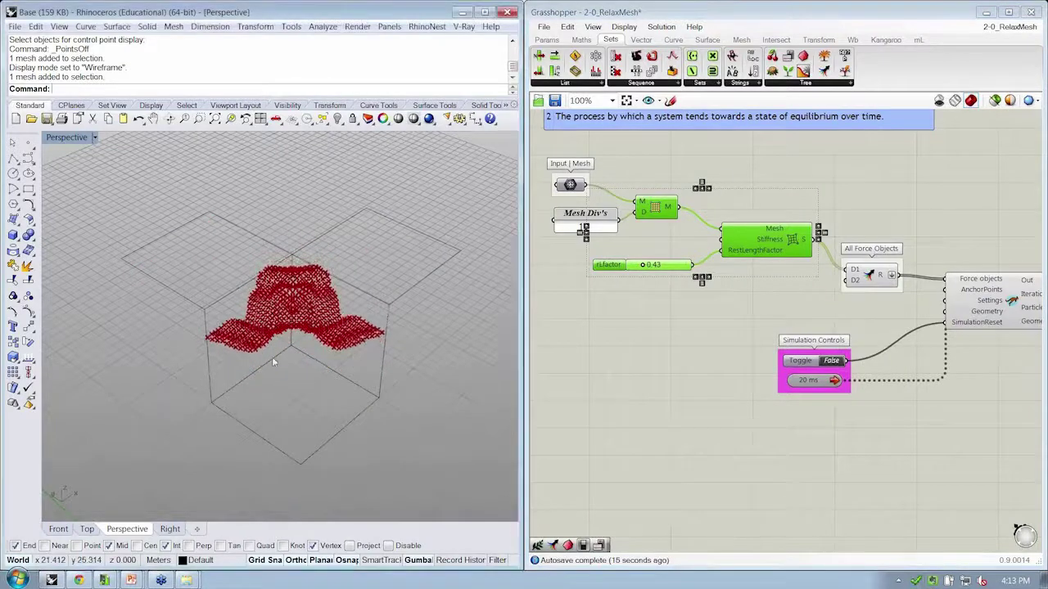
{"action": "right_click_drag", "start_coordinate": [286, 348], "coordinate": [314, 383]}
{"action": "left_click", "coordinate": [916, 582]}
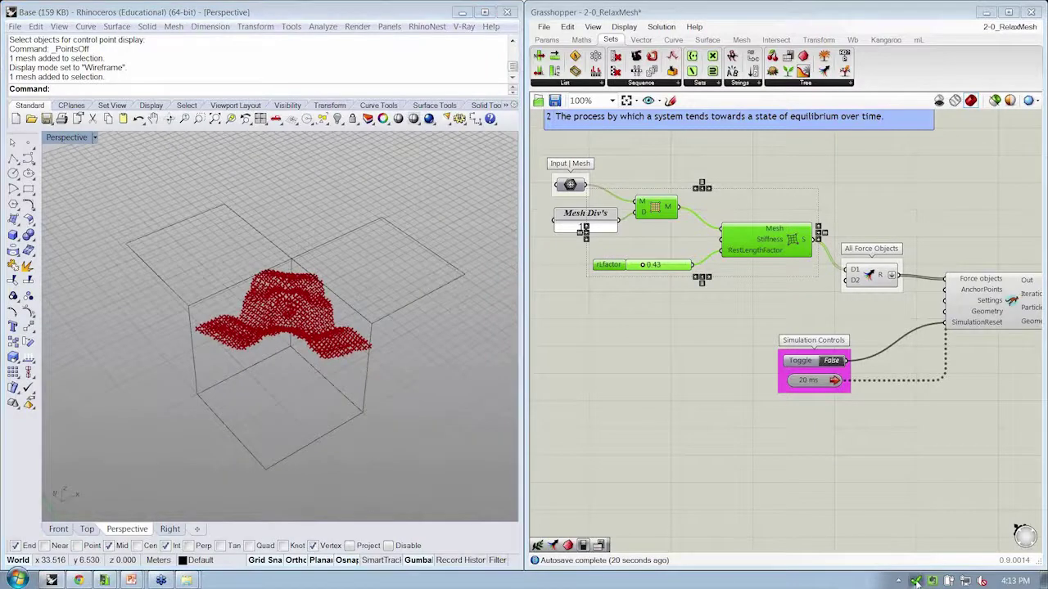
{"action": "left_click", "coordinate": [831, 361]}
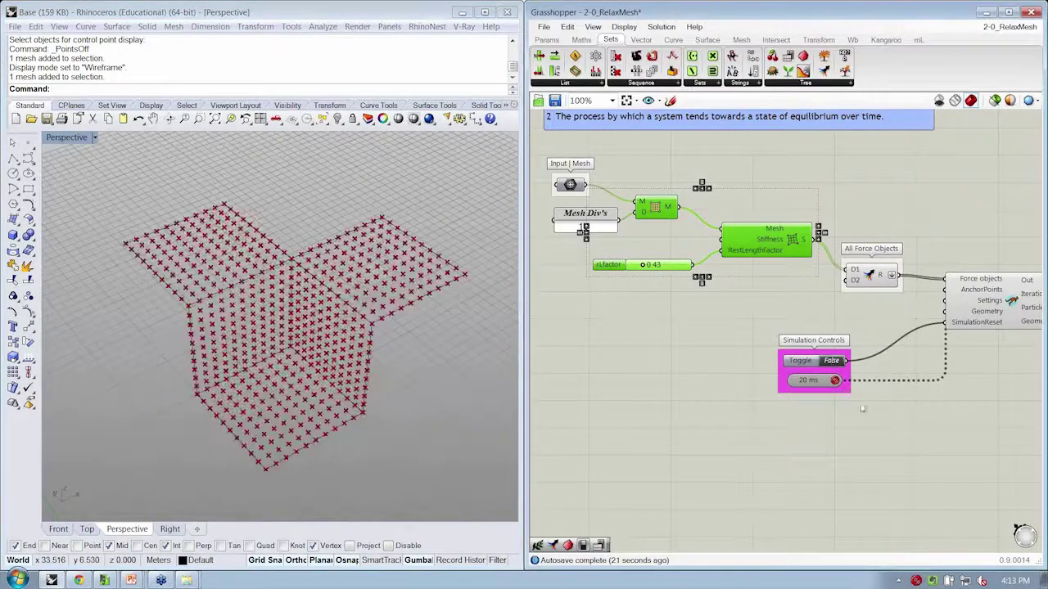
{"action": "left_click", "coordinate": [916, 581]}
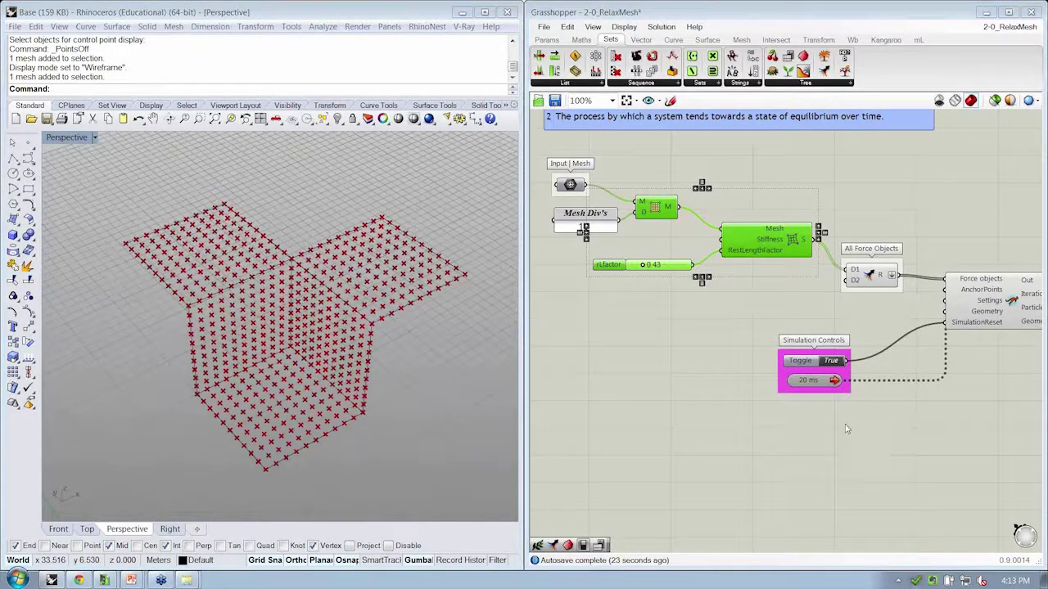
{"action": "left_click", "coordinate": [832, 361]}
- Examine the unanchored relaxed mesh from several angles in the perspective viewport
{"action": "right_click_drag", "start_coordinate": [241, 379], "coordinate": [180, 281]}
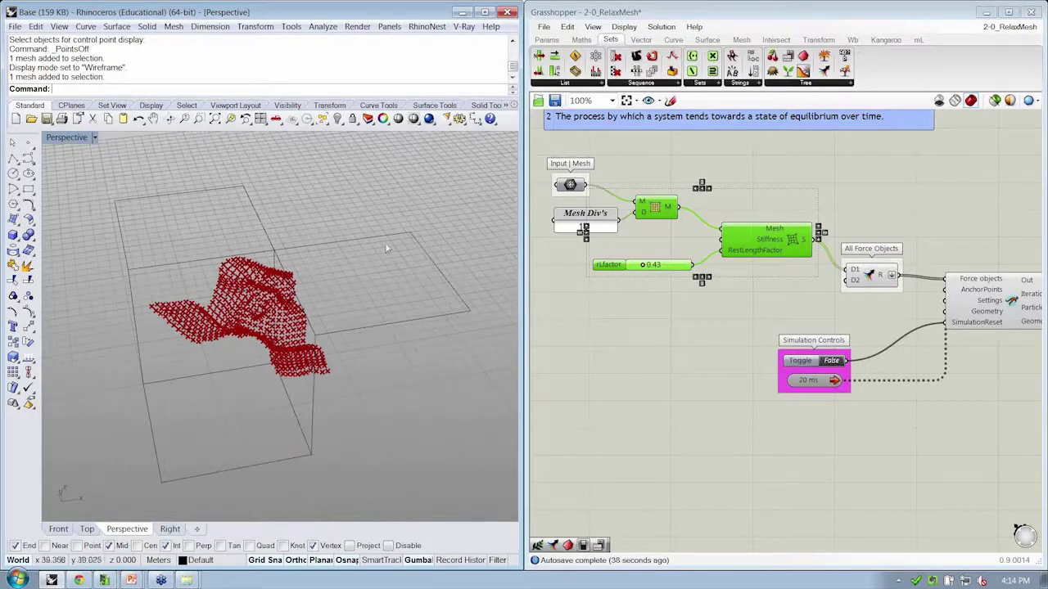
{"action": "right_click_drag", "start_coordinate": [809, 333], "coordinate": [741, 328]}
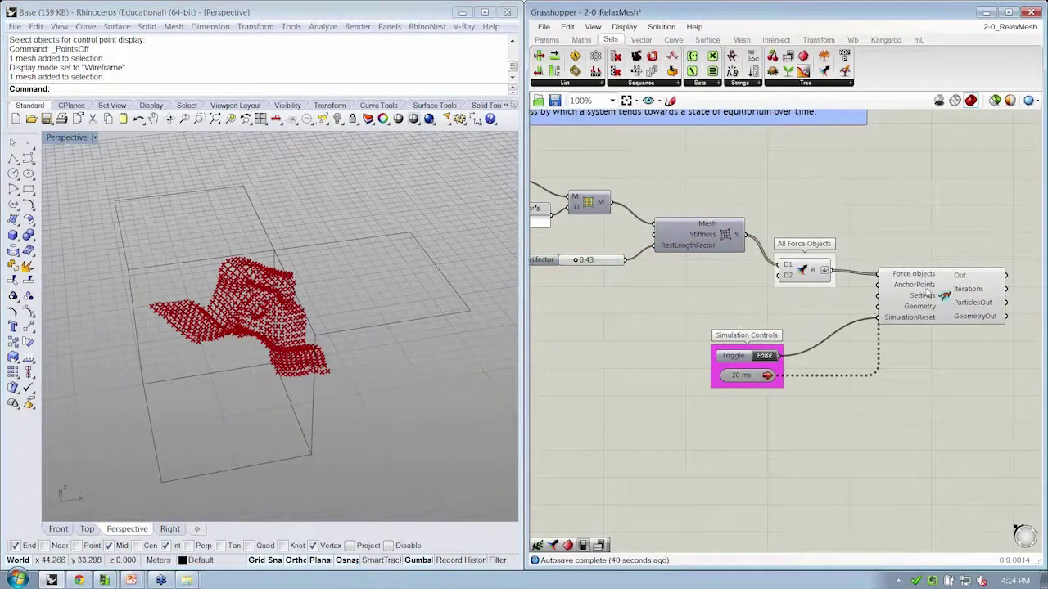
{"action": "right_click_drag", "start_coordinate": [270, 350], "coordinate": [283, 260]}
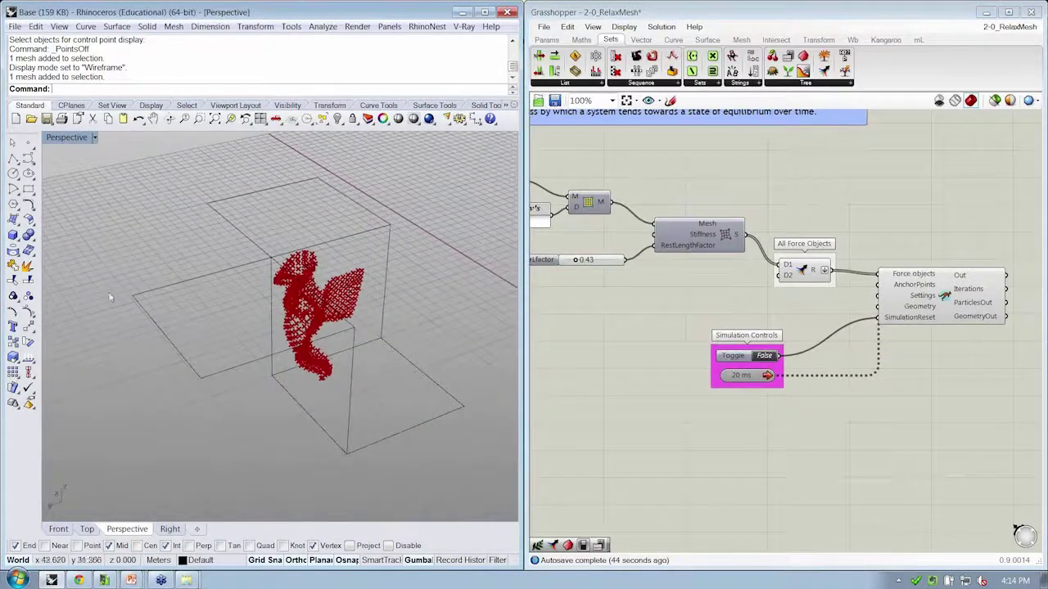
{"action": "right_click_drag", "start_coordinate": [278, 353], "coordinate": [136, 258]}
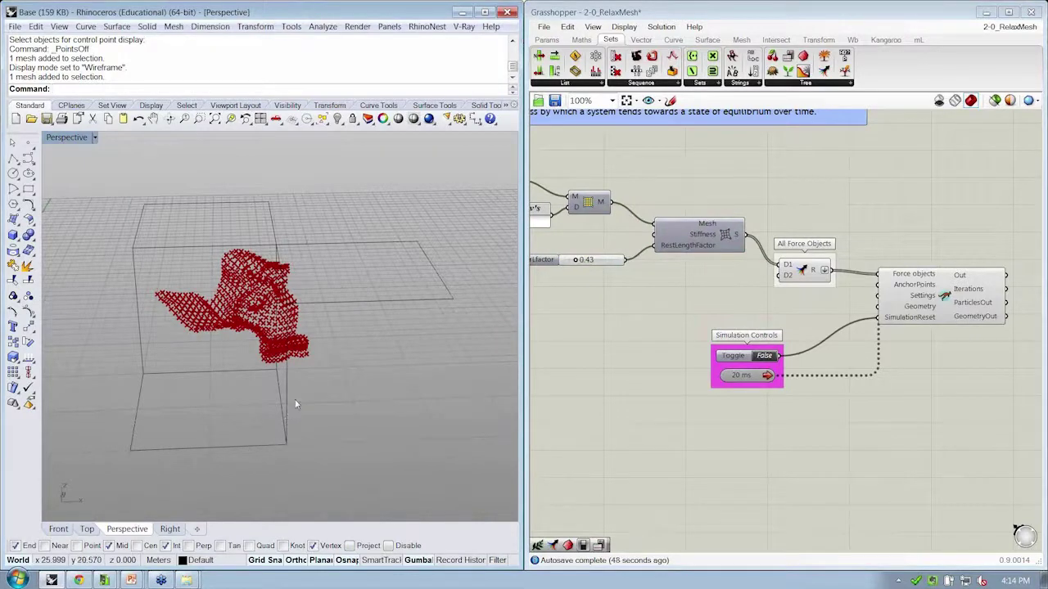
{"action": "right_click_drag", "start_coordinate": [302, 376], "coordinate": [402, 422]}
{"action": "right_click_drag", "start_coordinate": [821, 291], "coordinate": [766, 302]}
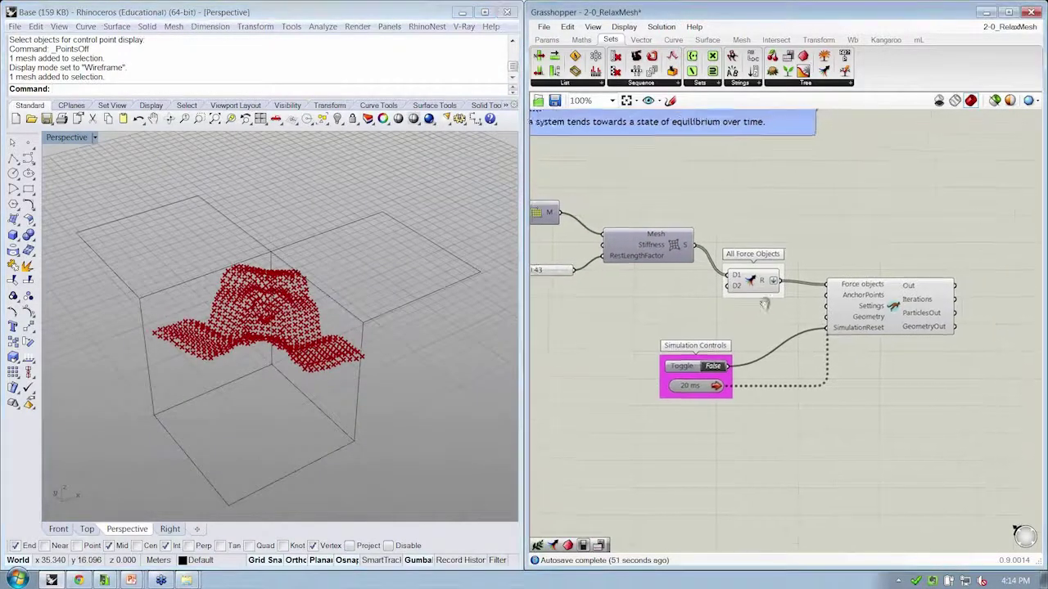
- Reset the simulation by setting the toggle to True, and move the All Force Objects merge slightly up
{"action": "left_click", "coordinate": [708, 367]}
{"action": "right_click_drag", "start_coordinate": [709, 370], "coordinate": [745, 389]}
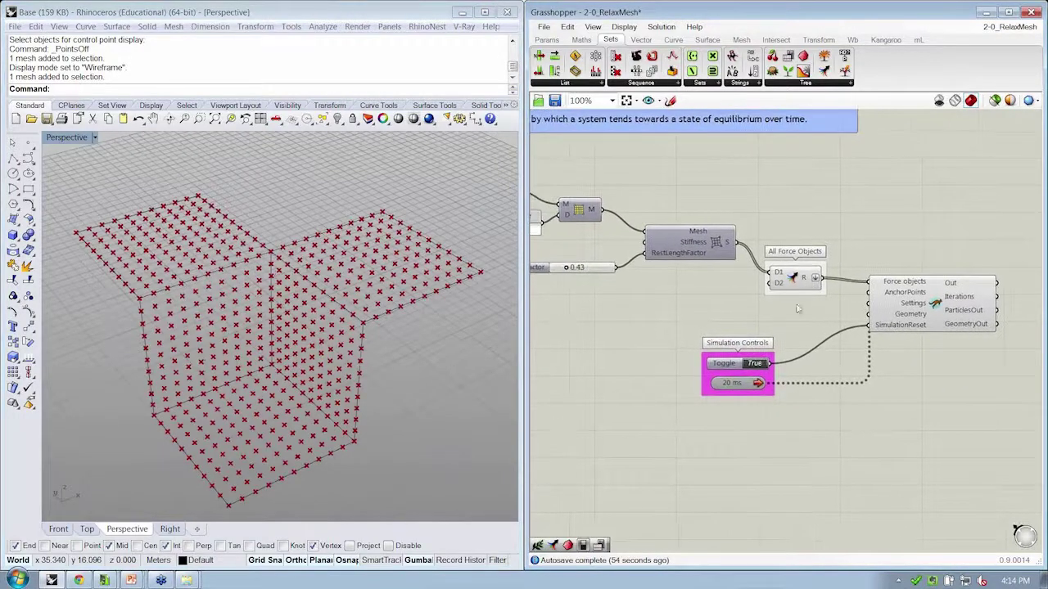
{"action": "left_click_drag", "start_coordinate": [799, 297], "coordinate": [801, 285]}
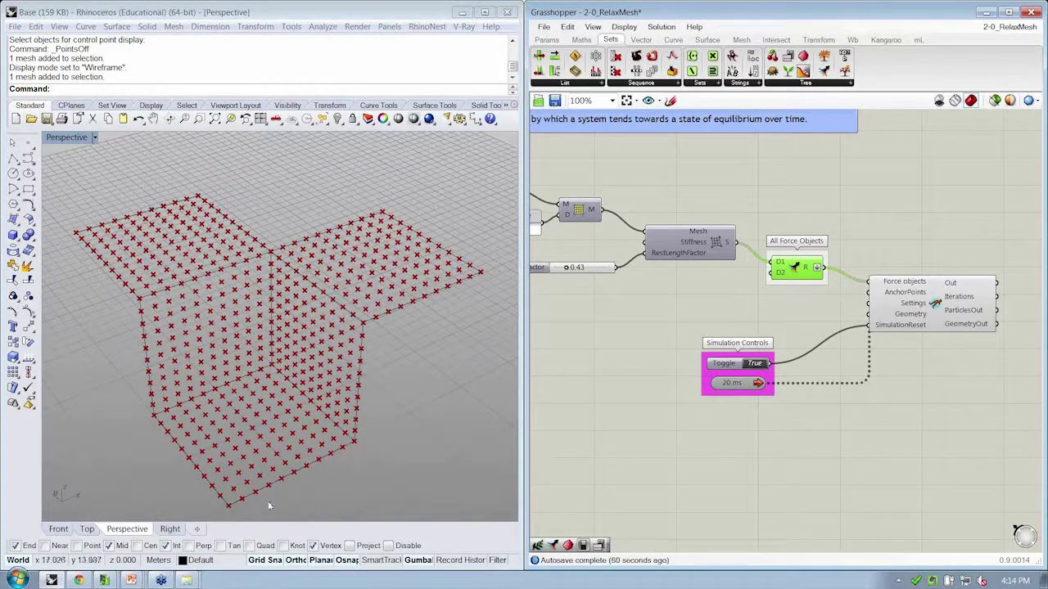
{"action": "right_click_drag", "start_coordinate": [743, 310], "coordinate": [717, 296]}
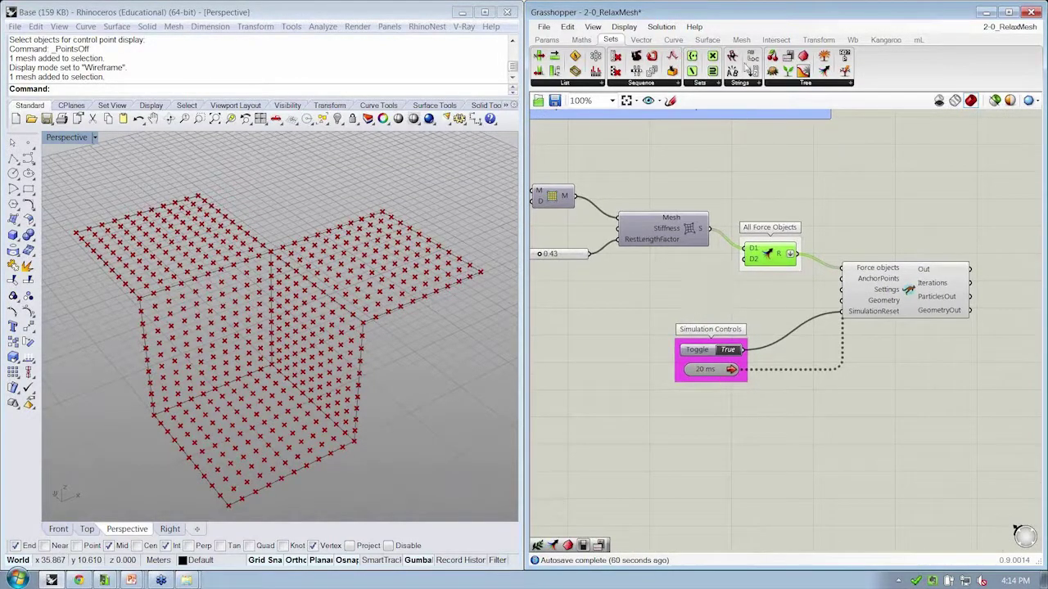
- Place a Kangaroo NakedVertices component below the rest-length slider and move the Simulation Controls group down
{"action": "left_click", "coordinate": [892, 41]}
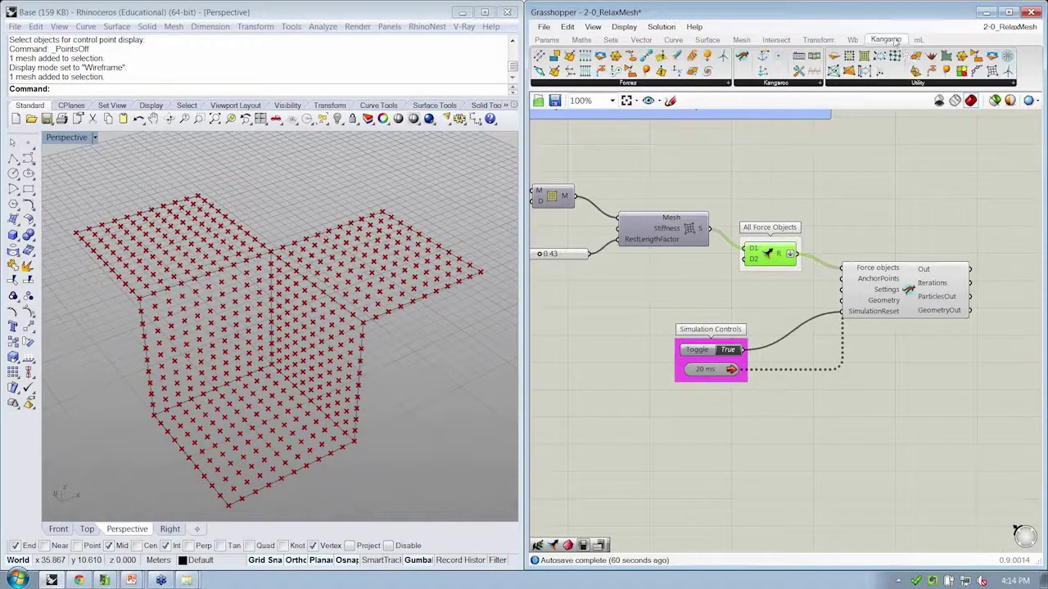
{"action": "left_click", "coordinate": [919, 83]}
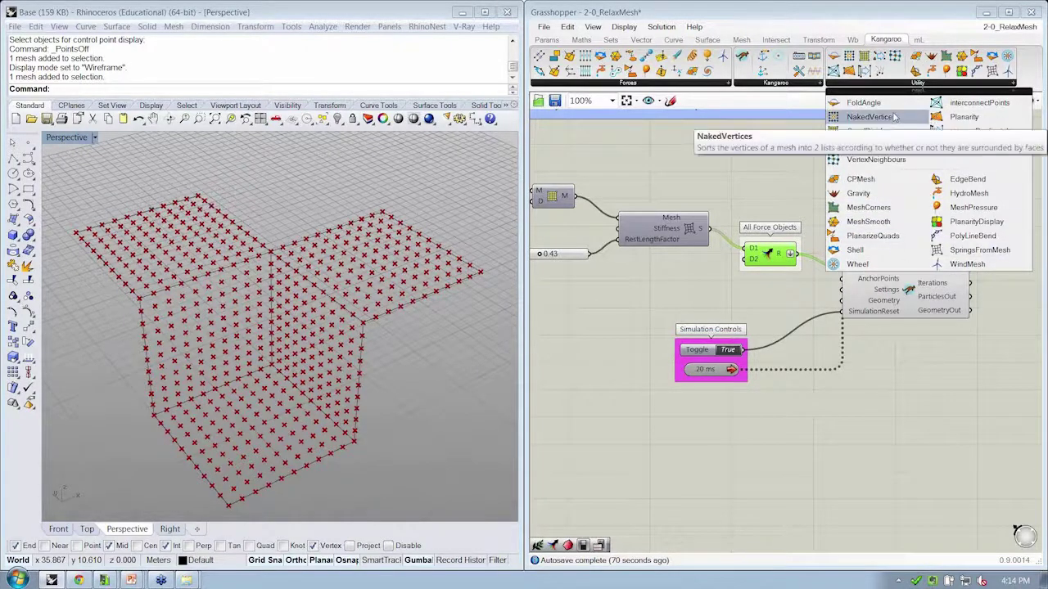
{"action": "right_click_drag", "start_coordinate": [867, 284], "coordinate": [989, 291]}
{"action": "left_click", "coordinate": [931, 85]}
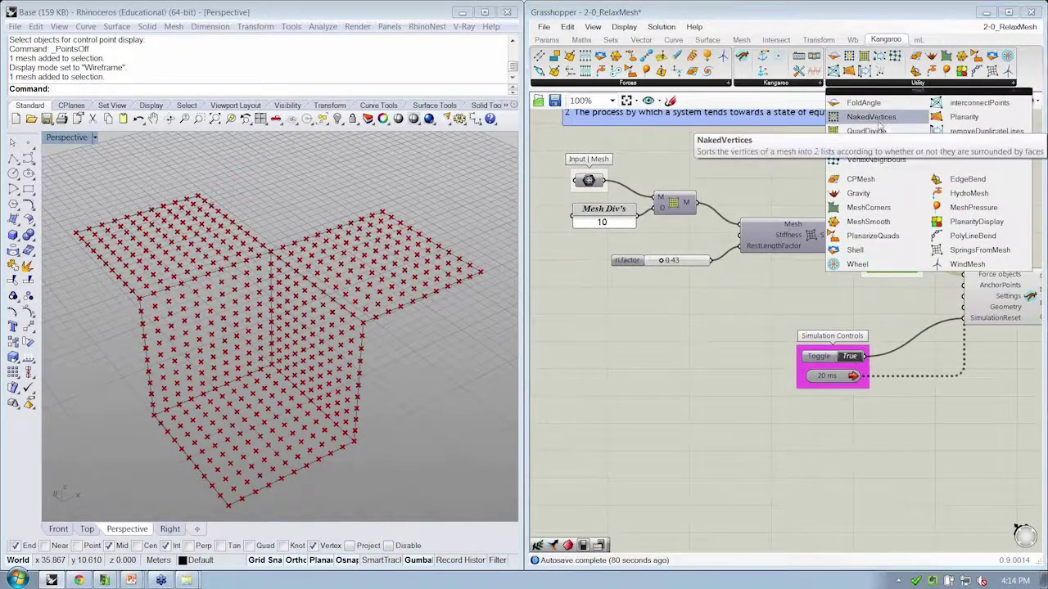
{"action": "left_click_drag", "start_coordinate": [880, 121], "coordinate": [738, 294]}
{"action": "left_click_drag", "start_coordinate": [822, 383], "coordinate": [851, 444]}
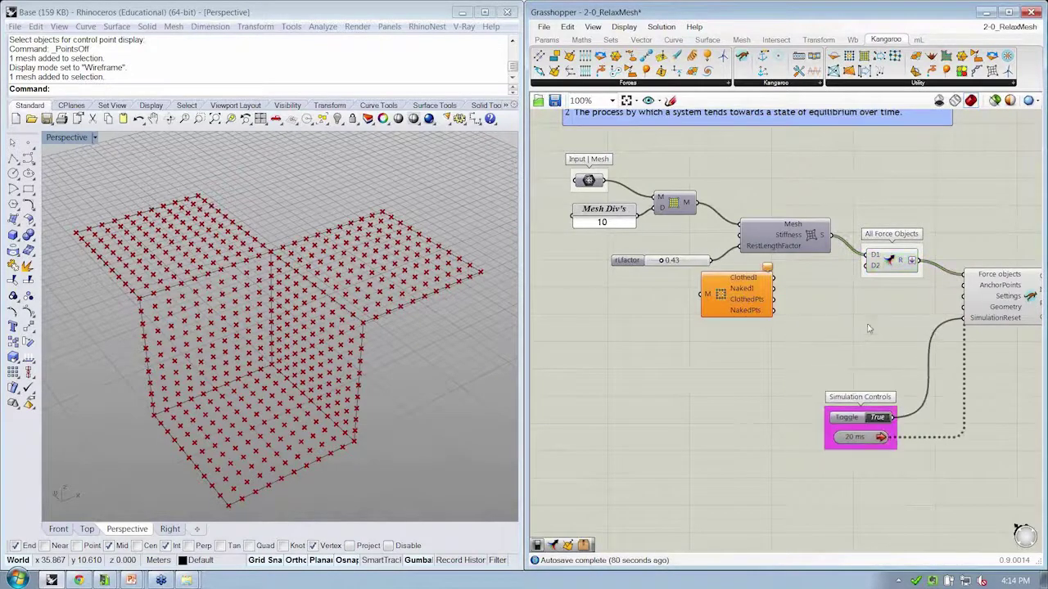
- Add a Kangaroo MeshCorners component below NakedVertices and align the two components beneath the springs component
{"action": "left_click", "coordinate": [963, 84]}
{"action": "left_click", "coordinate": [875, 207]}
{"action": "left_click_drag", "start_coordinate": [878, 216], "coordinate": [739, 342]}
{"action": "left_click_drag", "start_coordinate": [718, 291], "coordinate": [717, 289]}
{"action": "left_click_drag", "start_coordinate": [759, 347], "coordinate": [779, 348]}
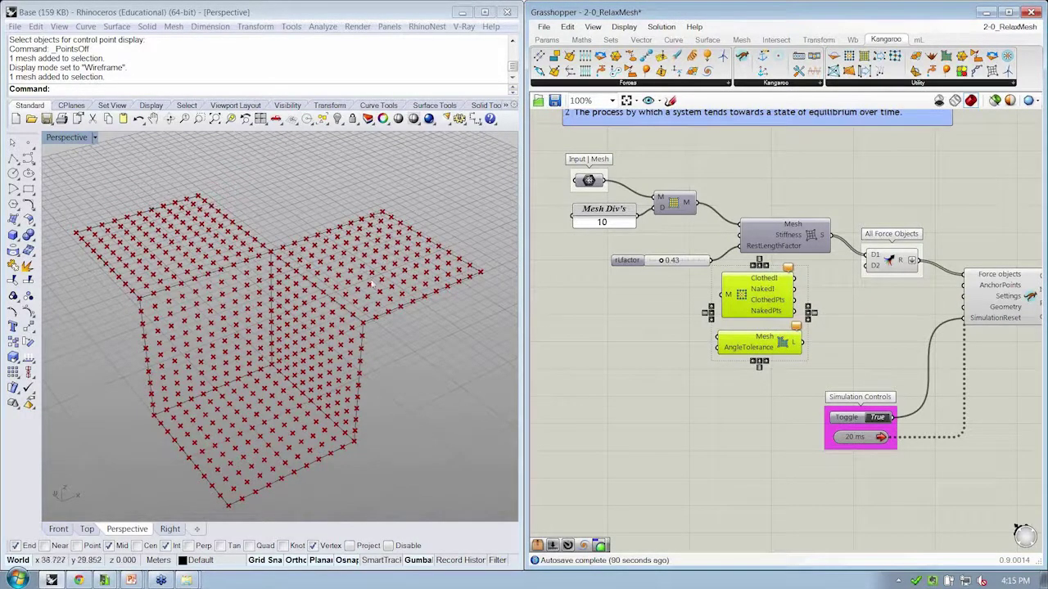
{"action": "left_click", "coordinate": [628, 328]}
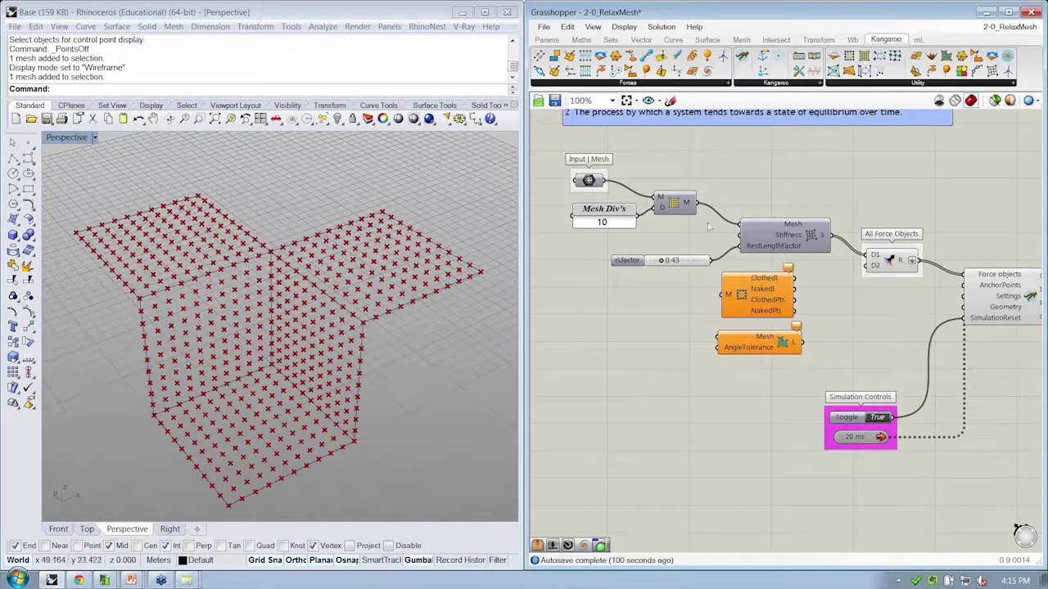
- Wire the subdivided mesh into NakedVertices and MeshCorners, and connect NakedPts to Kangaroo's AnchorPoints input
{"action": "left_click_drag", "start_coordinate": [695, 202], "coordinate": [726, 339]}
{"action": "right_click_drag", "start_coordinate": [832, 316], "coordinate": [703, 301]}
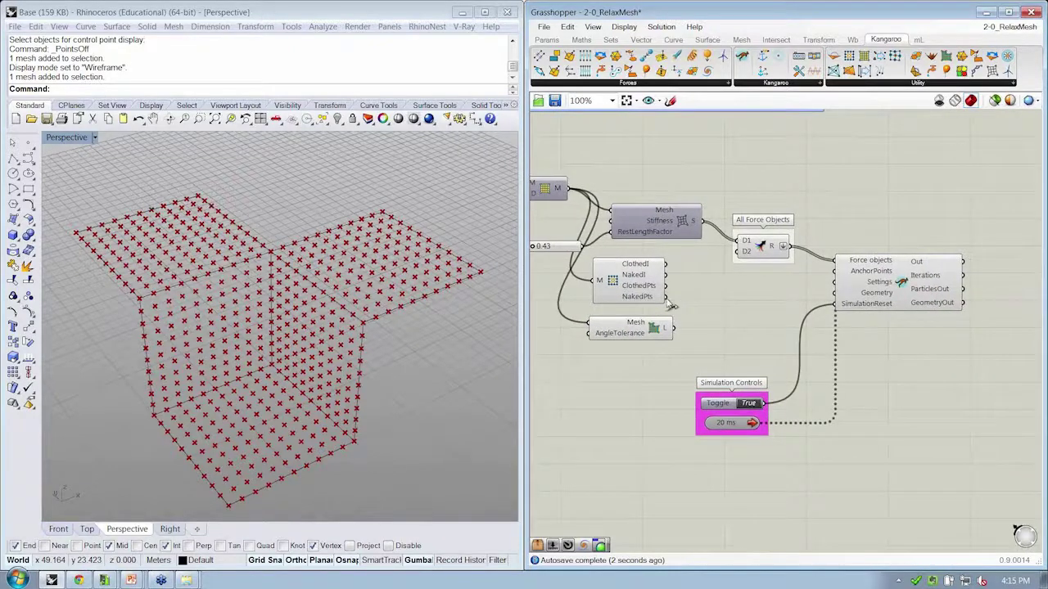
{"action": "left_click_drag", "start_coordinate": [666, 299], "coordinate": [832, 279]}
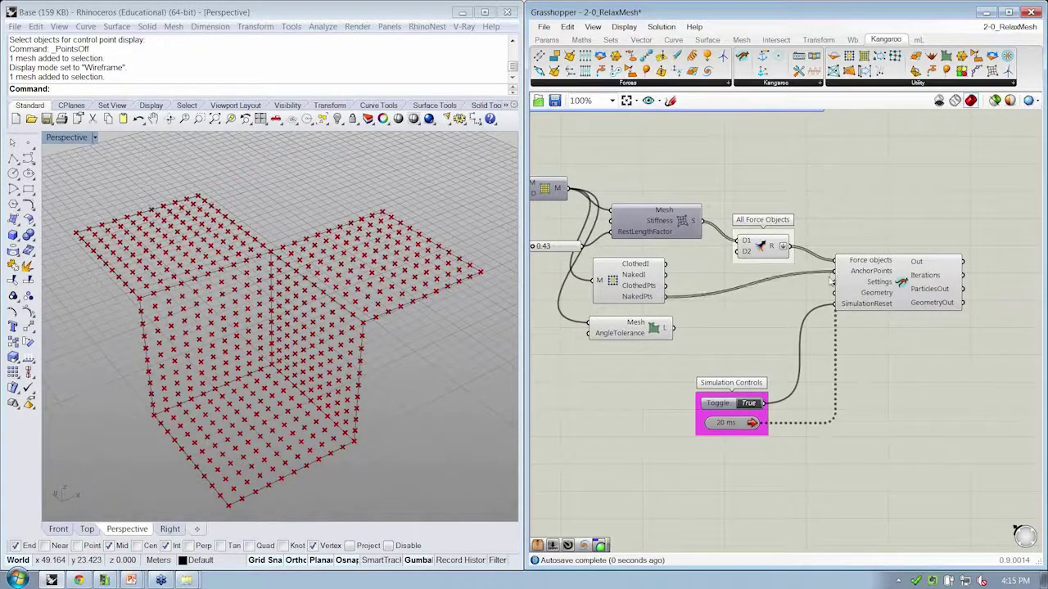
- Run the anchored simulation with the toggle set to False, and turn off the preview of the NakedVertices, MeshCorners and Merge components
{"action": "left_click", "coordinate": [752, 404]}
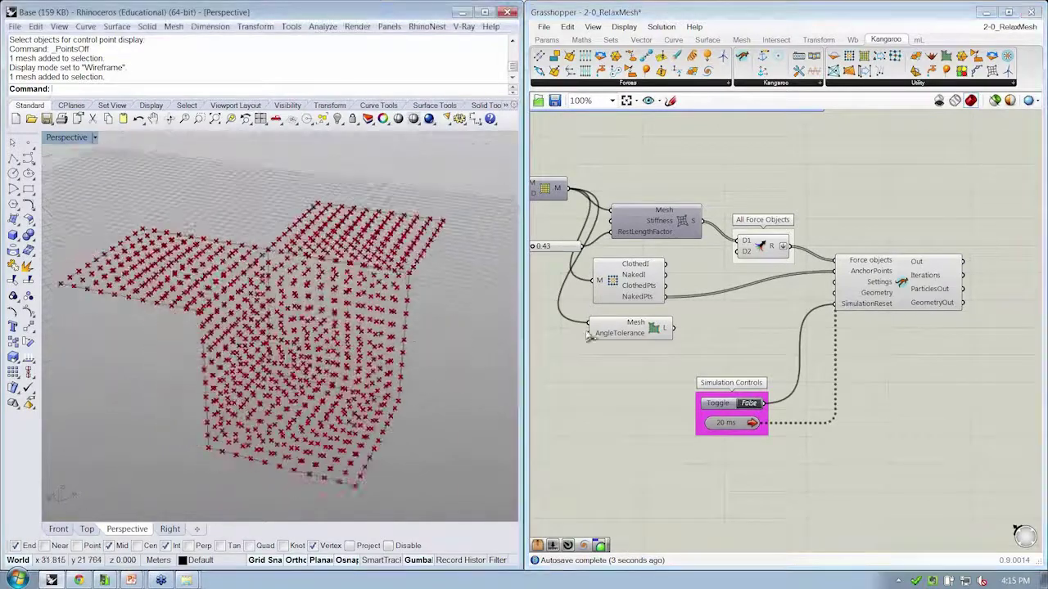
{"action": "left_click_drag", "start_coordinate": [799, 349], "coordinate": [640, 169]}
{"action": "right_click", "coordinate": [641, 147]}
{"action": "left_click", "coordinate": [650, 171]}
{"action": "left_click", "coordinate": [650, 174]}
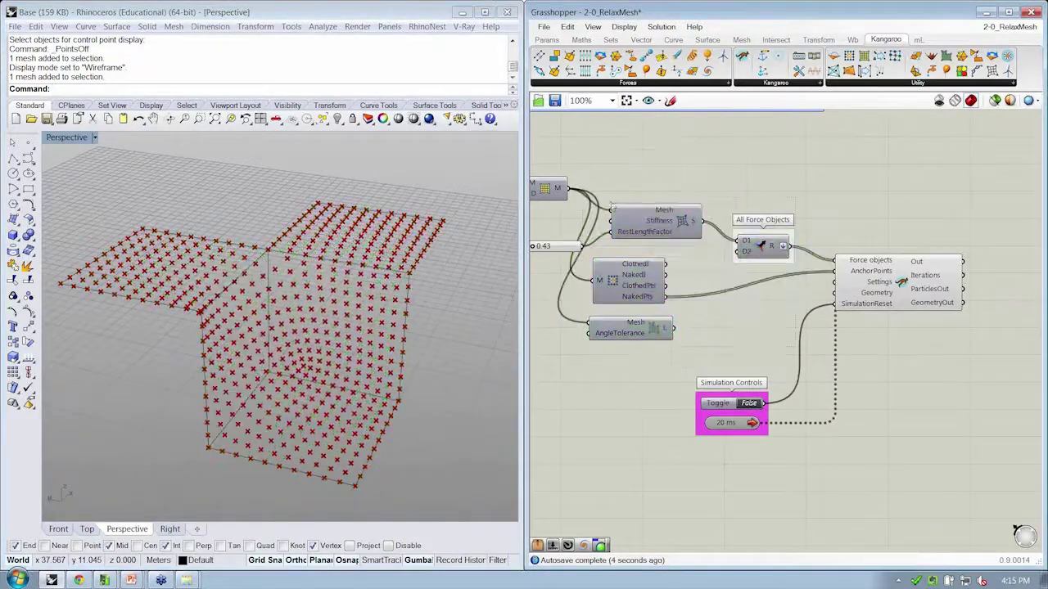
- View the edge-anchored relaxed mesh from another angle, then reset the simulation to True and pause the timer
{"action": "right_click_drag", "start_coordinate": [286, 385], "coordinate": [174, 370]}
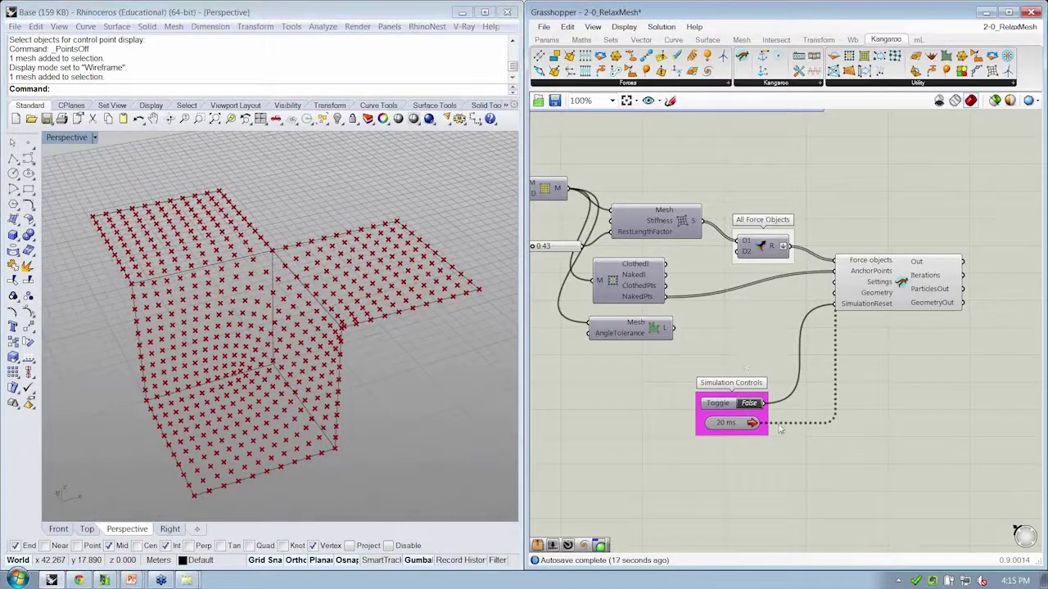
{"action": "left_click", "coordinate": [750, 404]}
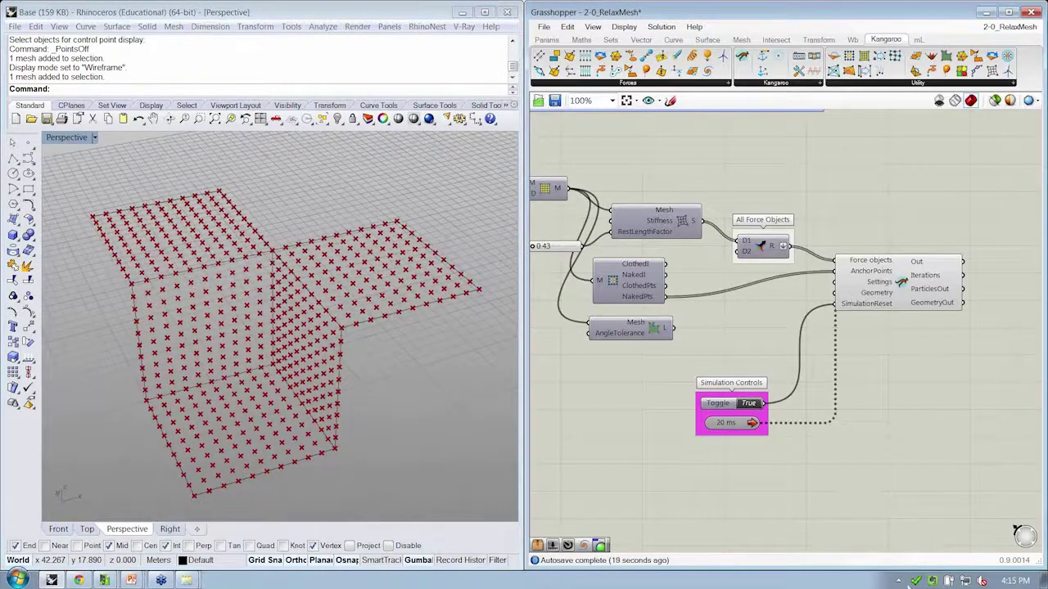
{"action": "right_click_drag", "start_coordinate": [852, 351], "coordinate": [875, 353]}
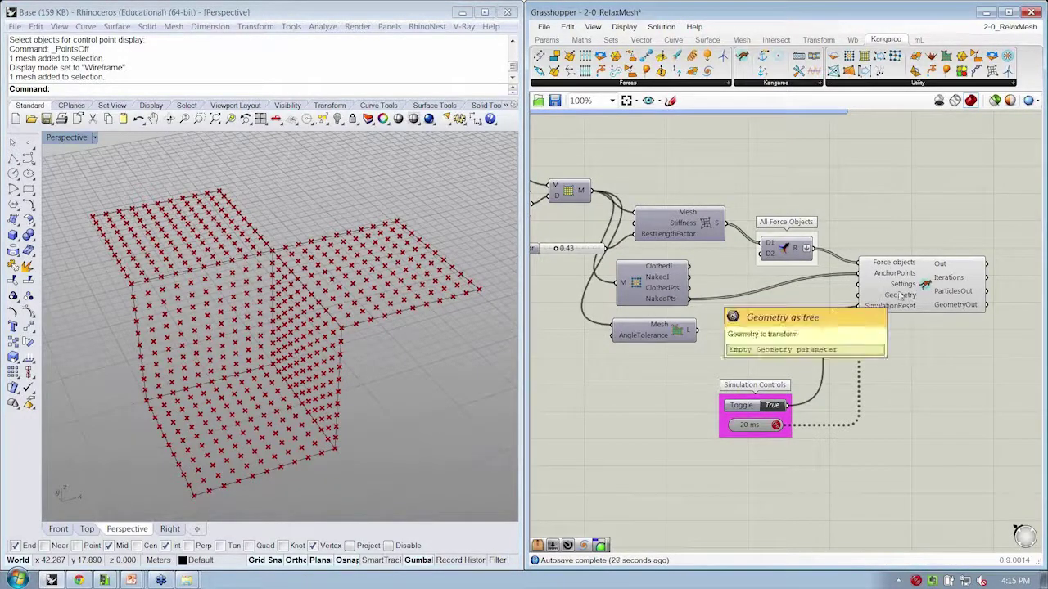
- Move the rLfactor slider and the springs, NakedVertices and MeshCorners components higher on the canvas to free space below them
{"action": "left_click_drag", "start_coordinate": [671, 333], "coordinate": [674, 328]}
{"action": "right_click_drag", "start_coordinate": [667, 310], "coordinate": [687, 317]}
{"action": "right_click_drag", "start_coordinate": [749, 326], "coordinate": [768, 330]}
{"action": "left_click", "coordinate": [785, 337]}
{"action": "left_click_drag", "start_coordinate": [790, 342], "coordinate": [736, 182]}
{"action": "left_click", "coordinate": [705, 210]}
{"action": "left_click", "coordinate": [669, 279]}
{"action": "left_click_drag", "start_coordinate": [588, 260], "coordinate": [592, 156]}
{"action": "left_click", "coordinate": [623, 303]}
{"action": "right_click_drag", "start_coordinate": [623, 302], "coordinate": [632, 303]}
- Add a Deconstruct Mesh component fed by the subdivided mesh, hide its preview, and wire its vertices into Kangaroo's Geometry input
{"action": "left_click", "coordinate": [742, 41]}
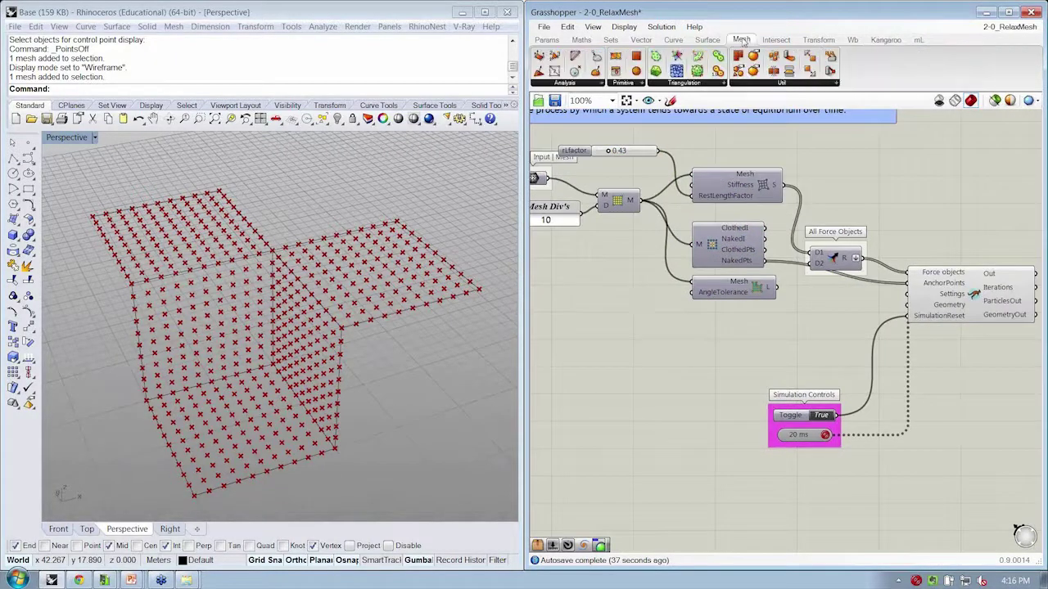
{"action": "left_click", "coordinate": [589, 84]}
{"action": "left_click_drag", "start_coordinate": [661, 295], "coordinate": [711, 337]}
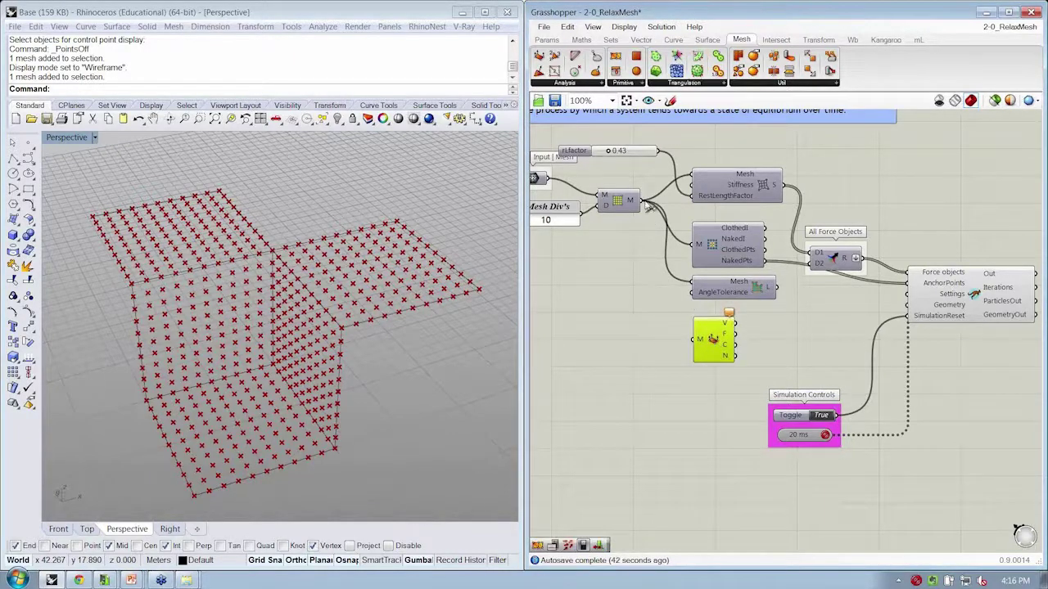
{"action": "left_click_drag", "start_coordinate": [643, 200], "coordinate": [690, 345]}
{"action": "right_click_drag", "start_coordinate": [779, 338], "coordinate": [674, 301]}
{"action": "right_click", "coordinate": [658, 335]}
{"action": "left_click", "coordinate": [686, 359]}
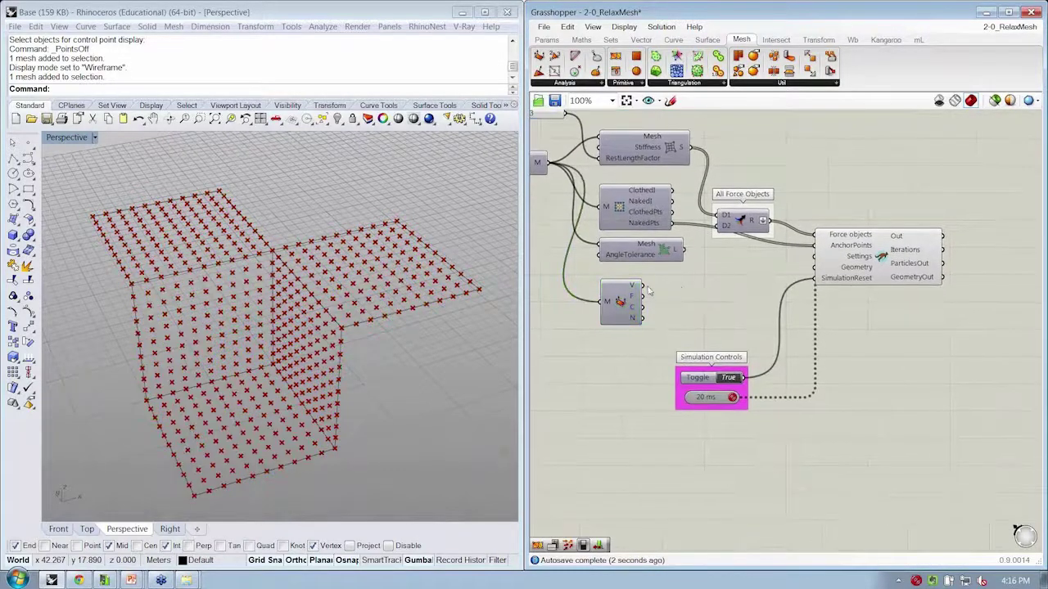
{"action": "left_click_drag", "start_coordinate": [644, 286], "coordinate": [817, 268]}
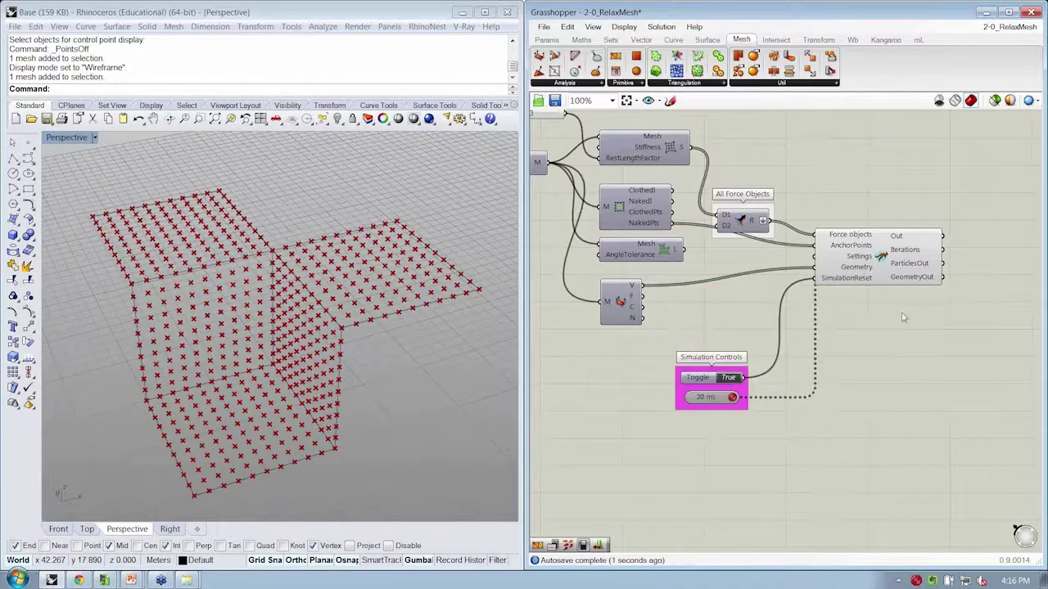
- Add a Mesh construction component built from Kangaroo's GeometryOut as vertices and the deconstructed mesh's faces
{"action": "right_click_drag", "start_coordinate": [943, 293], "coordinate": [877, 287]}
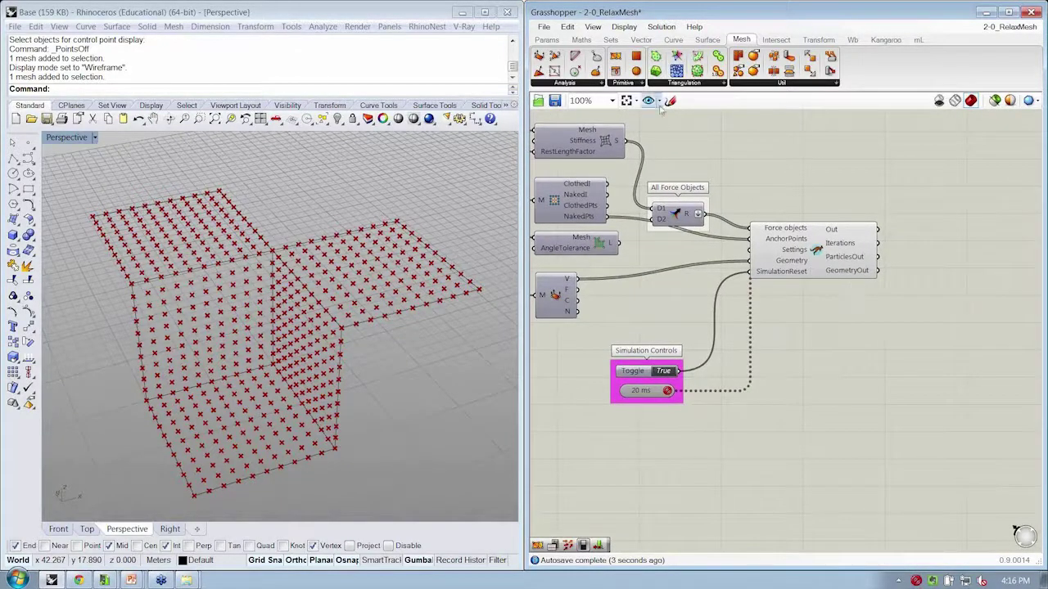
{"action": "left_click", "coordinate": [631, 85]}
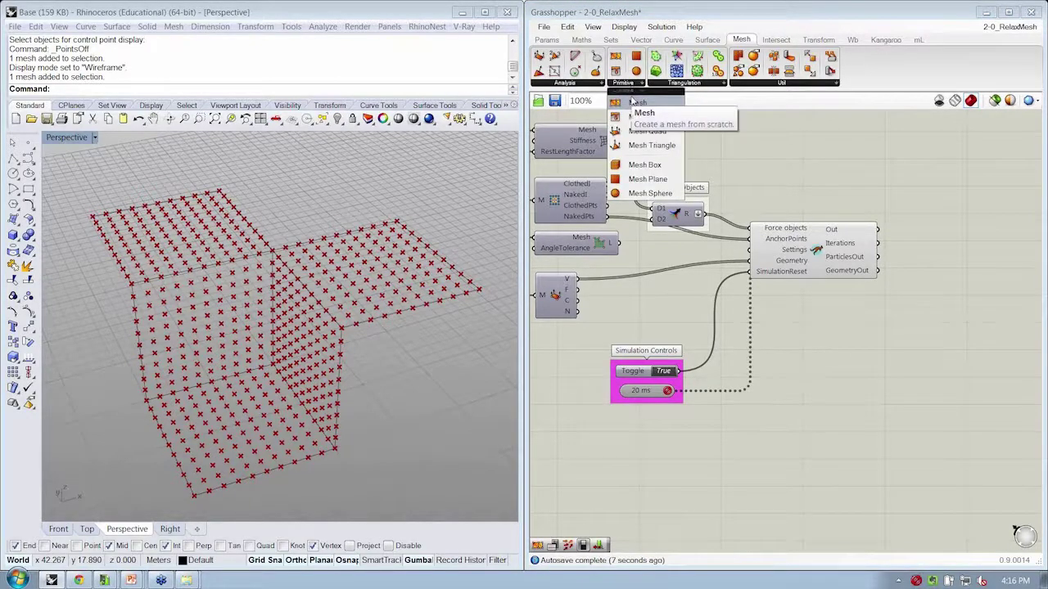
{"action": "left_click_drag", "start_coordinate": [632, 100], "coordinate": [915, 303]}
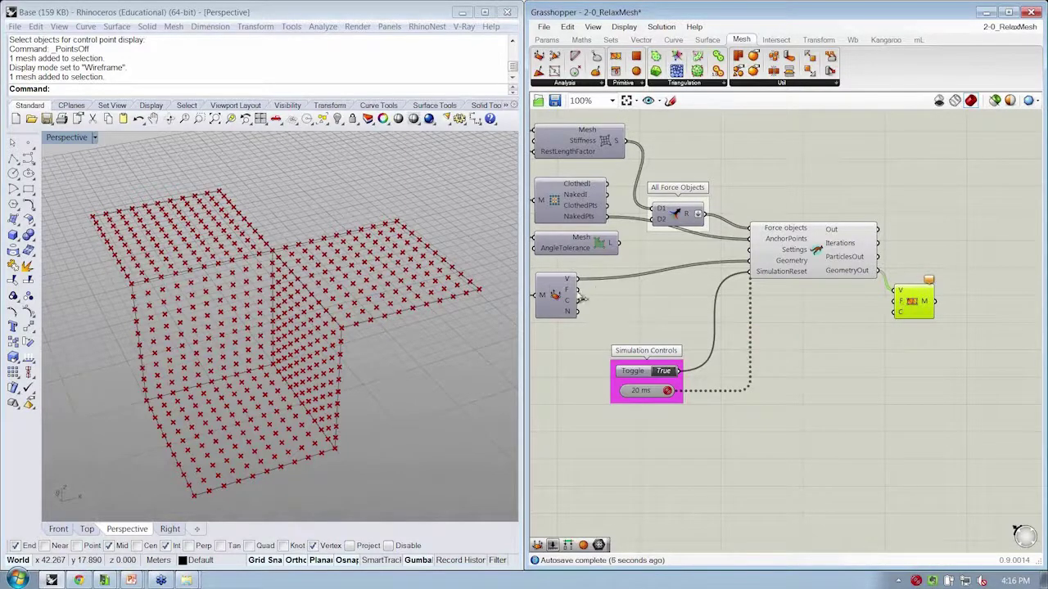
{"action": "left_click_drag", "start_coordinate": [577, 289], "coordinate": [920, 295]}
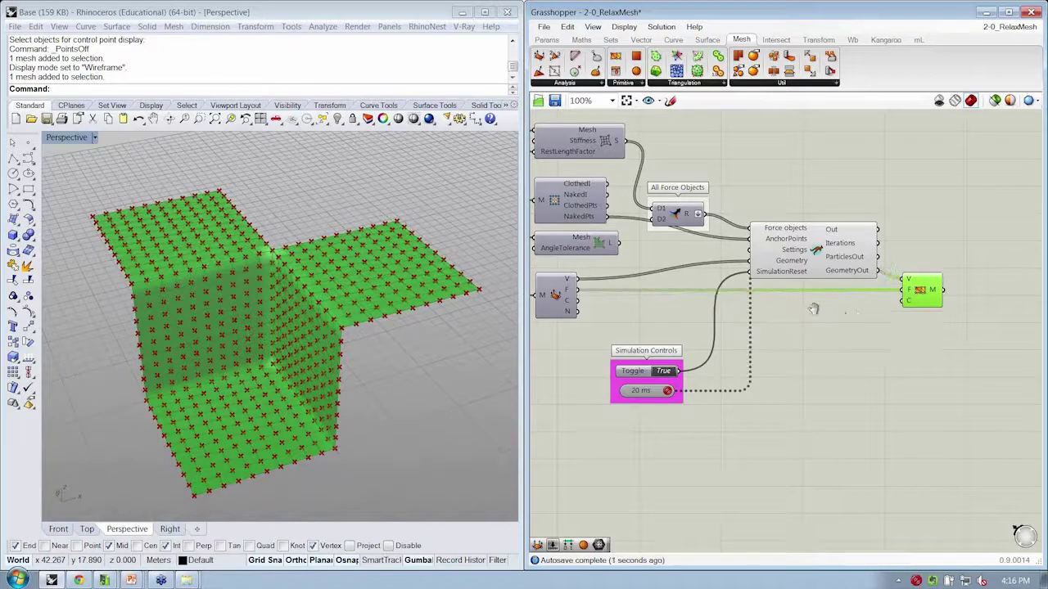
- Turn off the Kangaroo component's preview and run the simulation with the toggle set to False, viewing the relaxed mesh from several angles
{"action": "right_click_drag", "start_coordinate": [813, 309], "coordinate": [849, 312]}
{"action": "right_click", "coordinate": [838, 251]}
{"action": "left_click", "coordinate": [868, 275]}
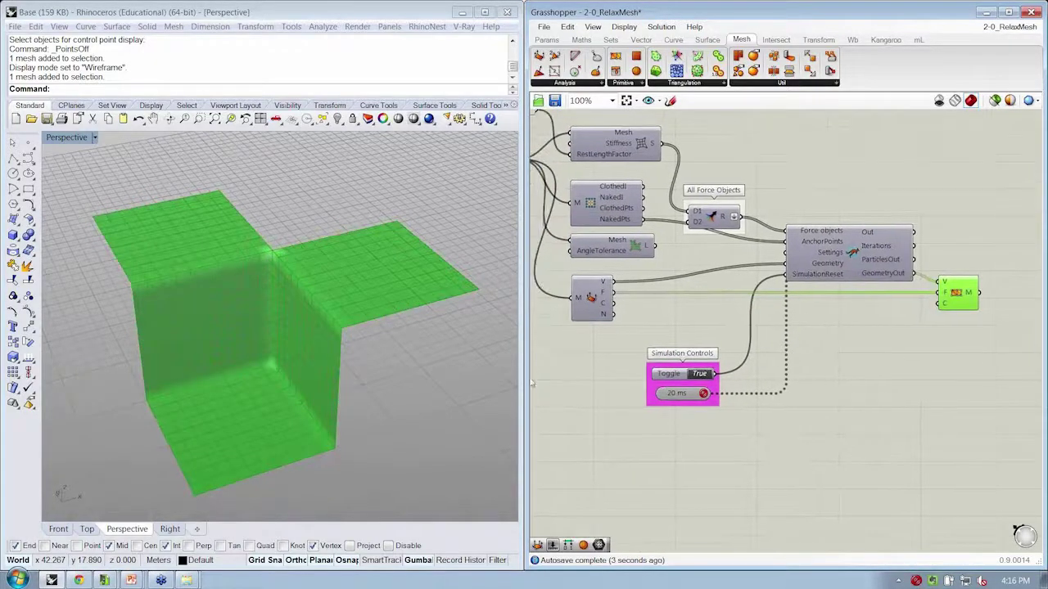
{"action": "left_click", "coordinate": [669, 375]}
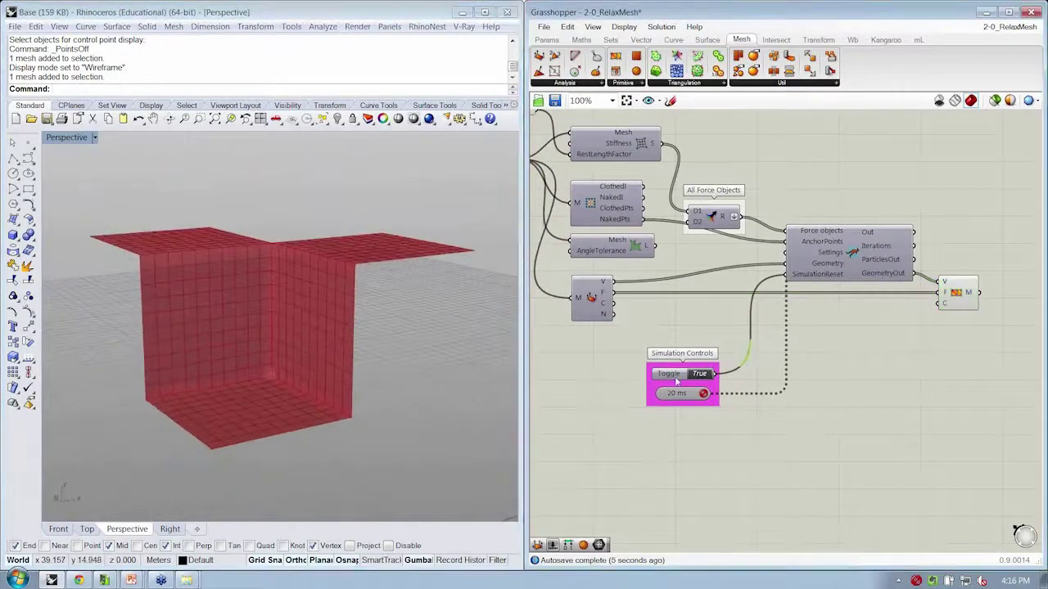
{"action": "left_click", "coordinate": [700, 374]}
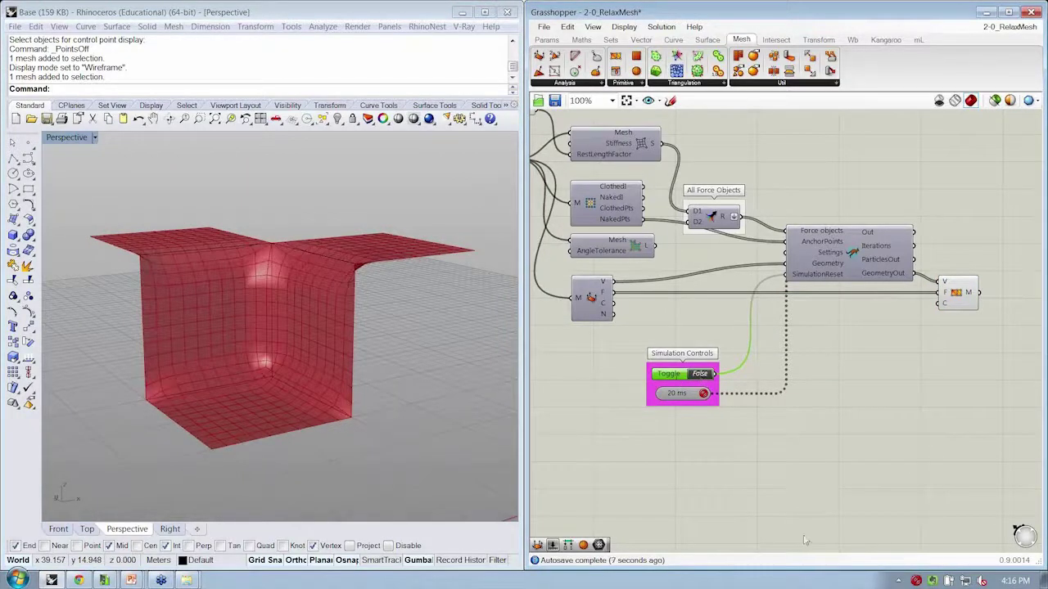
{"action": "right_click_drag", "start_coordinate": [350, 320], "coordinate": [93, 280]}
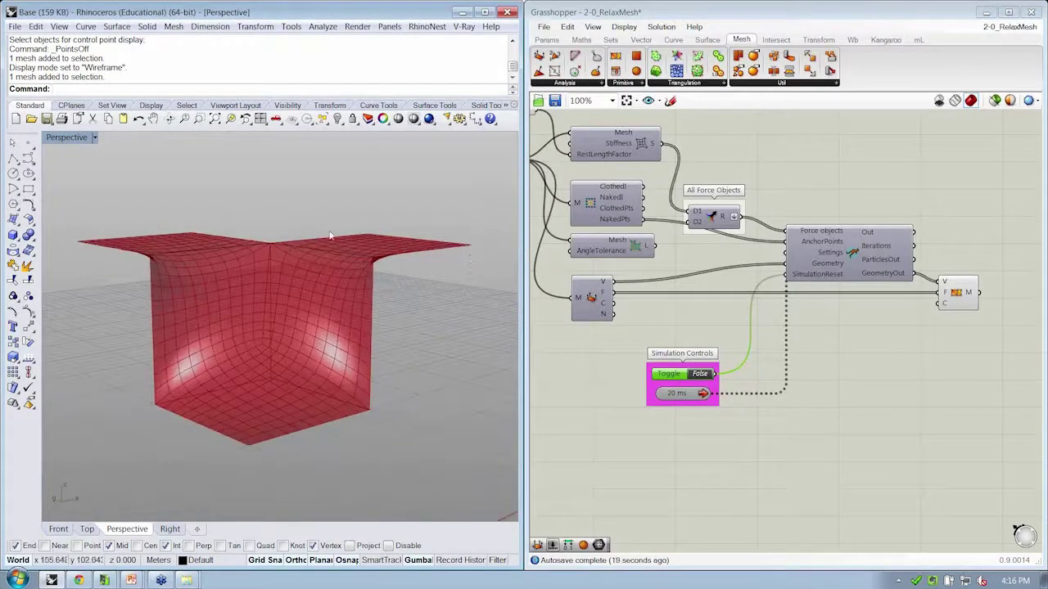
{"action": "right_click_drag", "start_coordinate": [255, 244], "coordinate": [234, 316]}
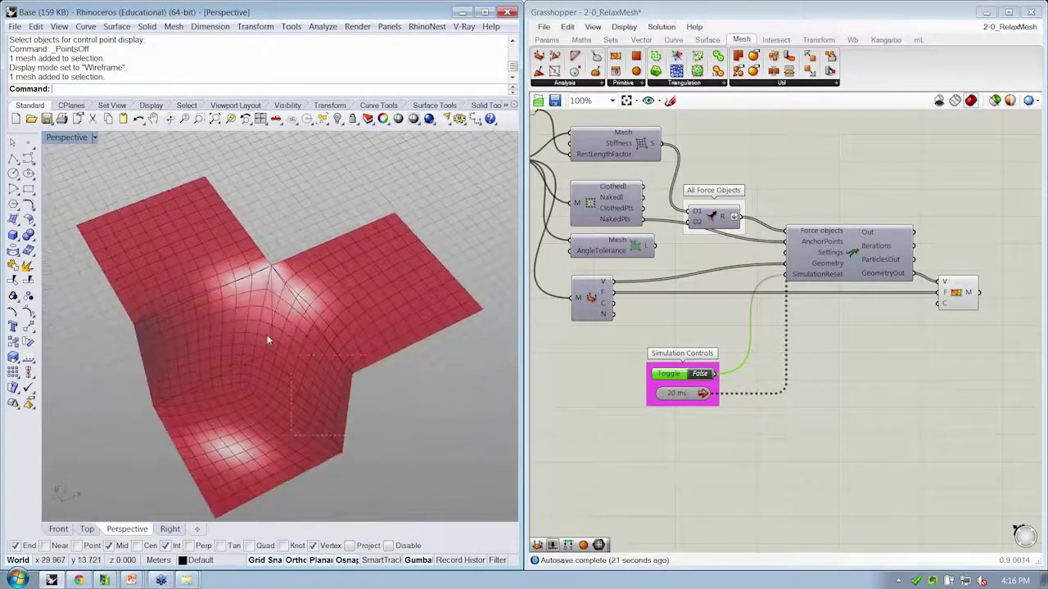
- Turn on the control points of the base mesh in Rhino and raise its upper inner corner point vertically
{"action": "left_click", "coordinate": [161, 257]}
{"action": "key", "text": "F10"}
{"action": "right_click_drag", "start_coordinate": [188, 368], "coordinate": [213, 305]}
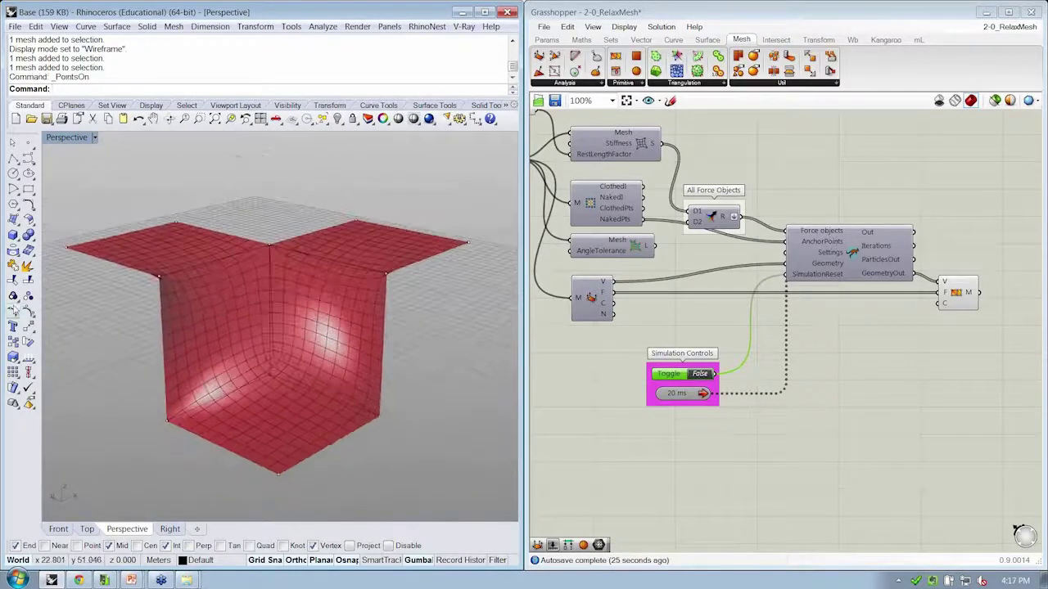
{"action": "left_click", "coordinate": [271, 248]}
{"action": "left_click_drag", "start_coordinate": [271, 223], "coordinate": [270, 179]}
- Move the base mesh's lower inner corner point sideways by about 5 m and restart the simulation by toggling True and back to False
{"action": "right_click_drag", "start_coordinate": [401, 362], "coordinate": [304, 393]}
{"action": "left_click", "coordinate": [293, 373]}
{"action": "left_click_drag", "start_coordinate": [310, 381], "coordinate": [401, 362]}
{"action": "right_click_drag", "start_coordinate": [282, 375], "coordinate": [255, 353]}
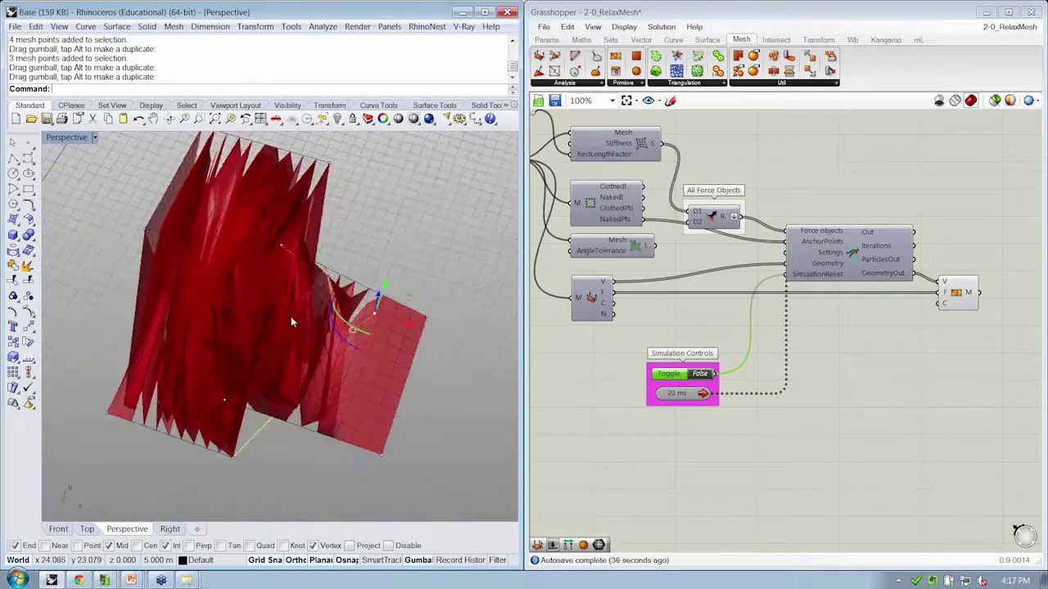
{"action": "double_click", "coordinate": [699, 375]}
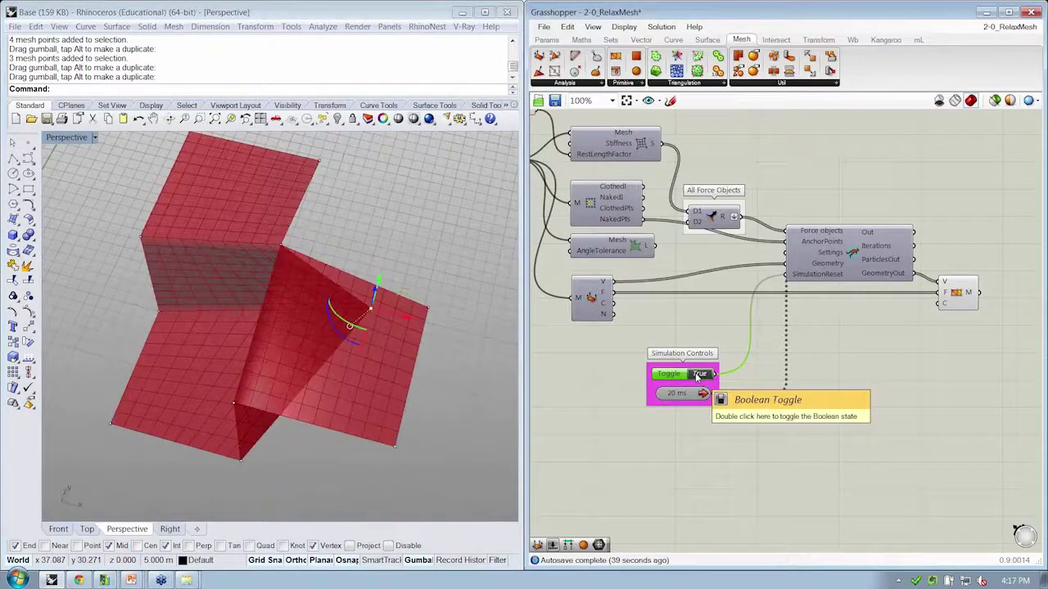
{"action": "double_click", "coordinate": [699, 374]}
- Pull the bottom panel's free corner point outward, finishing with a move of about 3 m
{"action": "right_click_drag", "start_coordinate": [262, 311], "coordinate": [182, 455]}
{"action": "left_click_drag", "start_coordinate": [115, 416], "coordinate": [168, 483]}
{"action": "left_click_drag", "start_coordinate": [145, 446], "coordinate": [96, 443]}
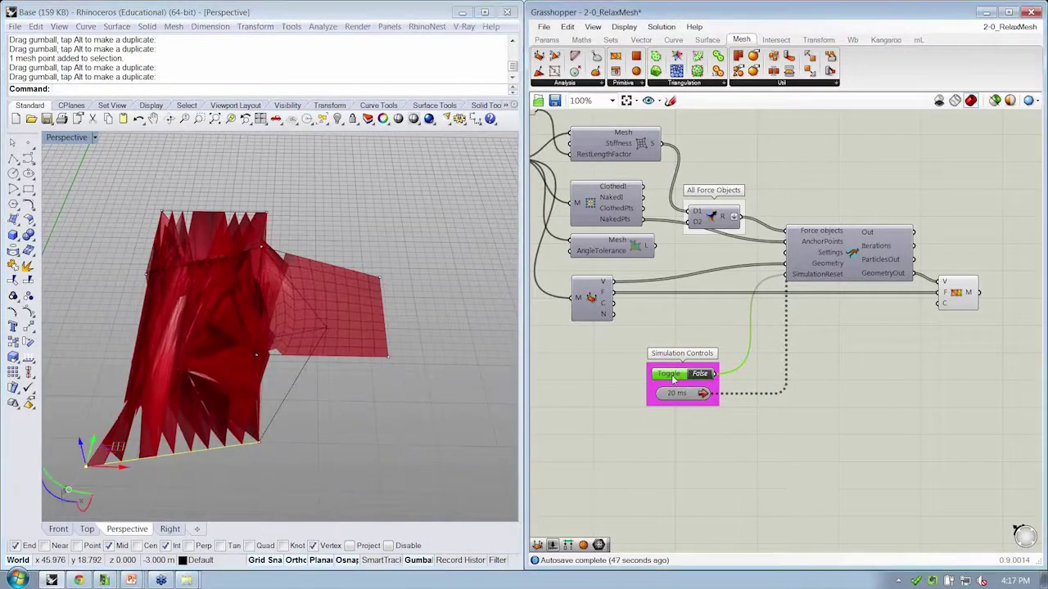
- Restart the simulation through the Boolean toggle and view the stretched relaxed mesh from the opposite side
{"action": "double_click", "coordinate": [701, 375]}
{"action": "right_click_drag", "start_coordinate": [300, 407], "coordinate": [161, 378]}
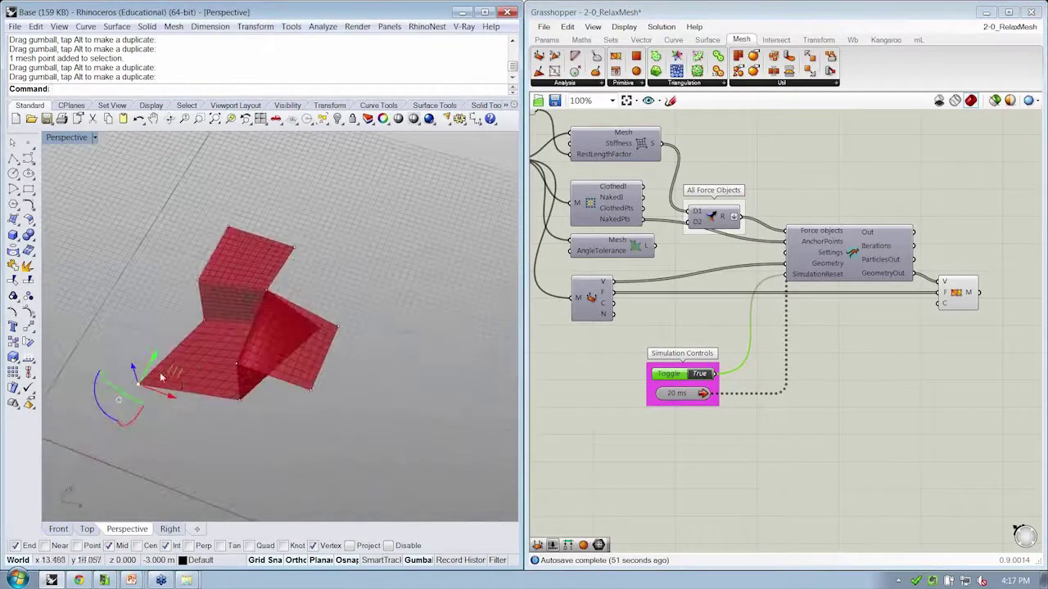
{"action": "left_click", "coordinate": [712, 374]}
{"action": "right_click_drag", "start_coordinate": [246, 385], "coordinate": [248, 342]}
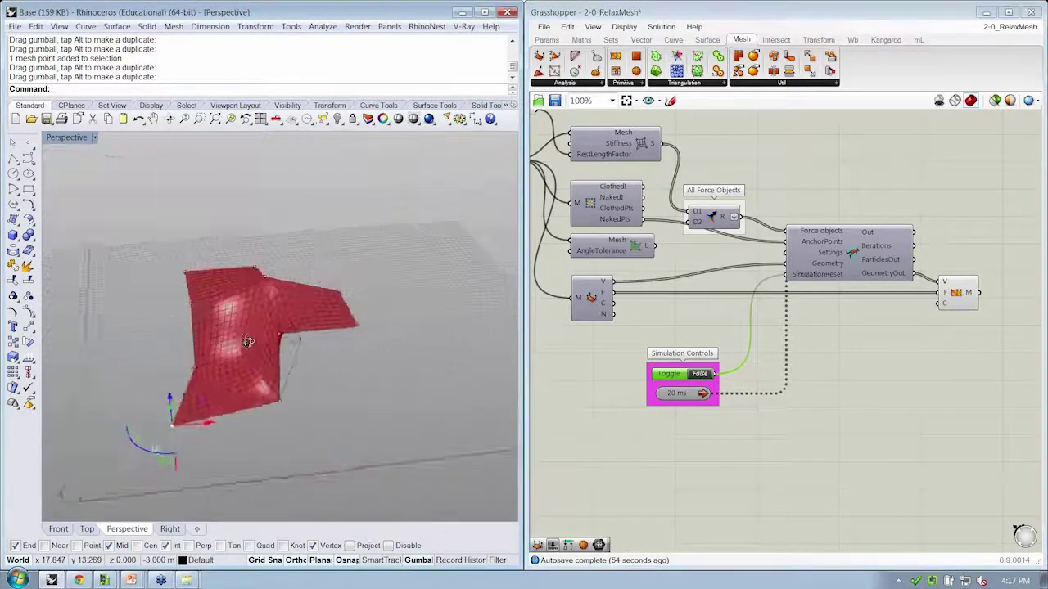
{"action": "scroll", "coordinate": [191, 442], "scroll_direction": "up", "scroll_amount": 4}
{"action": "right_click_drag", "start_coordinate": [194, 445], "coordinate": [432, 429]}
{"action": "scroll", "coordinate": [188, 438], "scroll_direction": "up", "scroll_amount": 3}
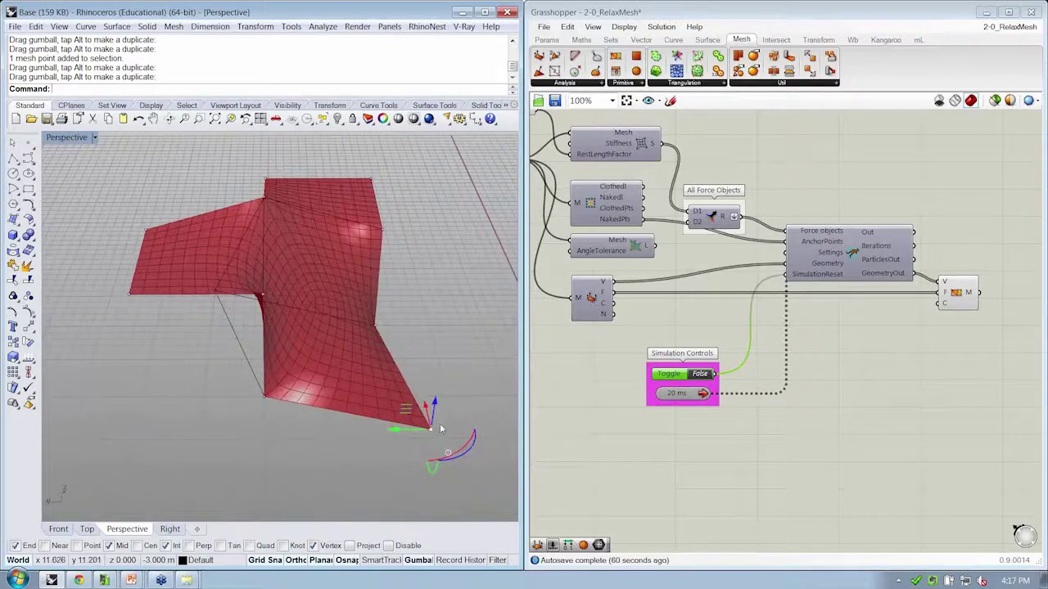
- Undo the last two corner-point moves, then restart the simulation and view the relaxed mesh
{"action": "key", "text": "ctrl+z"}
{"action": "key", "text": "ctrl+z"}
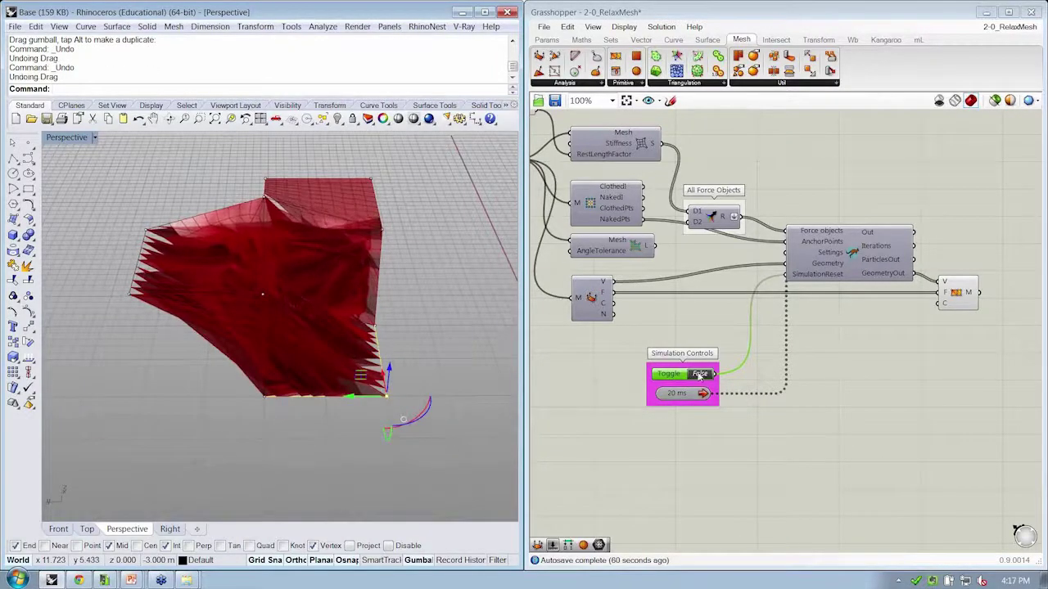
{"action": "left_click", "coordinate": [700, 374]}
{"action": "right_click_drag", "start_coordinate": [402, 269], "coordinate": [246, 362]}
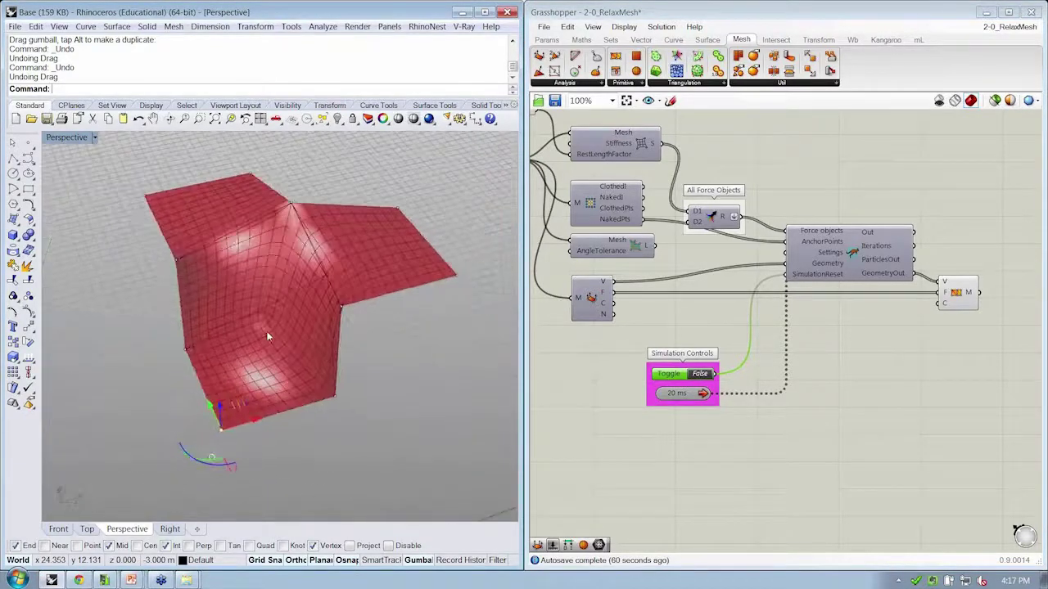
{"action": "scroll", "coordinate": [268, 337], "scroll_direction": "up", "scroll_amount": 5}
{"action": "right_click_drag", "start_coordinate": [268, 335], "coordinate": [417, 344]}
{"action": "scroll", "coordinate": [326, 319], "scroll_direction": "down", "scroll_amount": 5}
- Set the rLfactor slider to 0.01 and view the tightened mesh from another angle
{"action": "right_click_drag", "start_coordinate": [686, 350], "coordinate": [801, 371]}
{"action": "scroll", "coordinate": [802, 371], "scroll_direction": "down", "scroll_amount": 2}
{"action": "right_click_drag", "start_coordinate": [657, 325], "coordinate": [704, 323]}
{"action": "scroll", "coordinate": [717, 217], "scroll_direction": "up", "scroll_amount": 2}
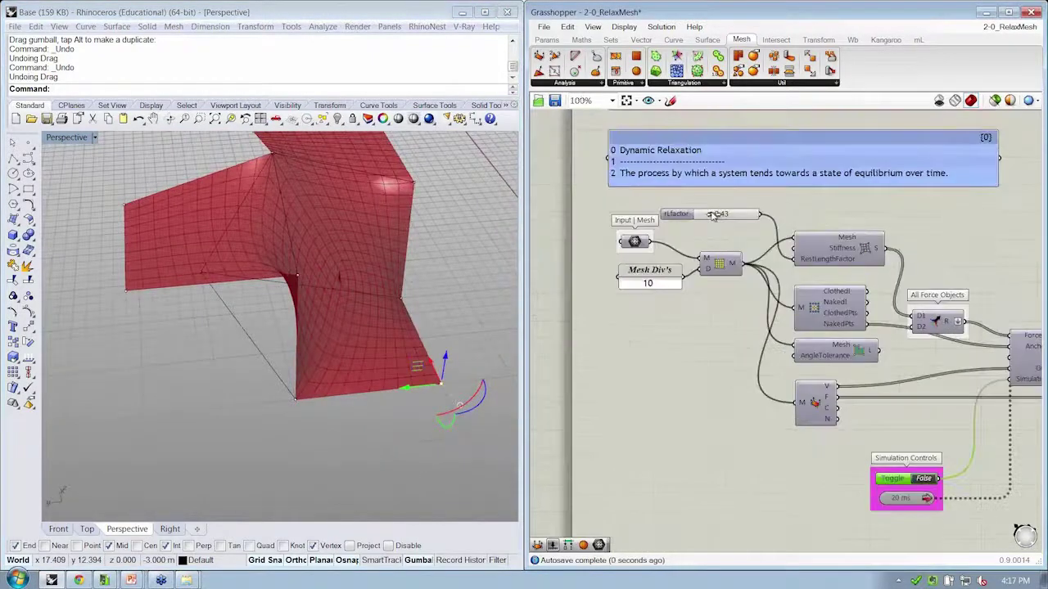
{"action": "left_click_drag", "start_coordinate": [715, 214], "coordinate": [697, 216]}
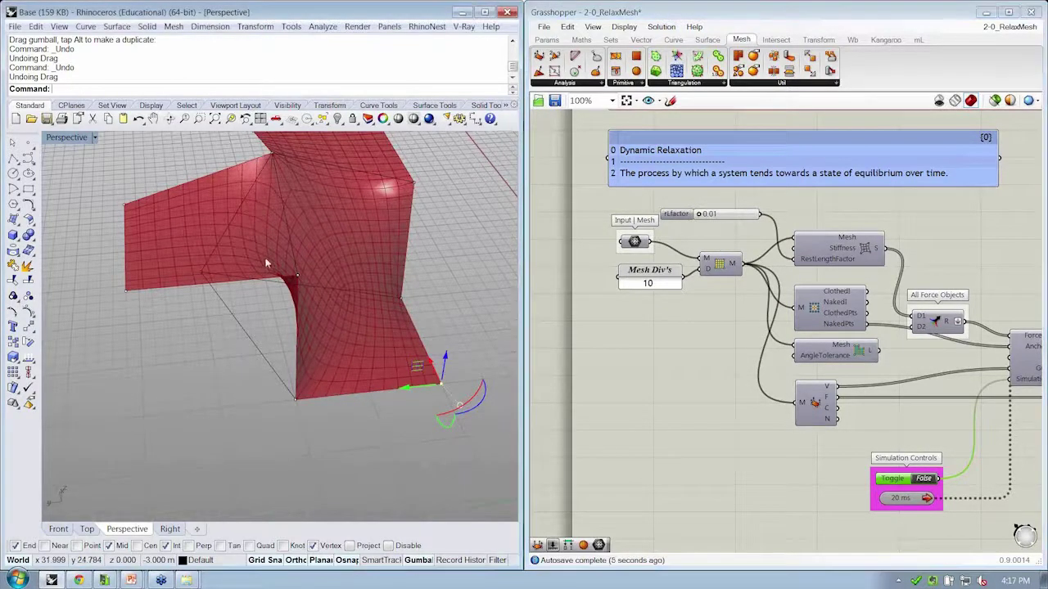
{"action": "right_click_drag", "start_coordinate": [266, 264], "coordinate": [385, 233]}
{"action": "left_click_drag", "start_coordinate": [737, 215], "coordinate": [741, 214]}
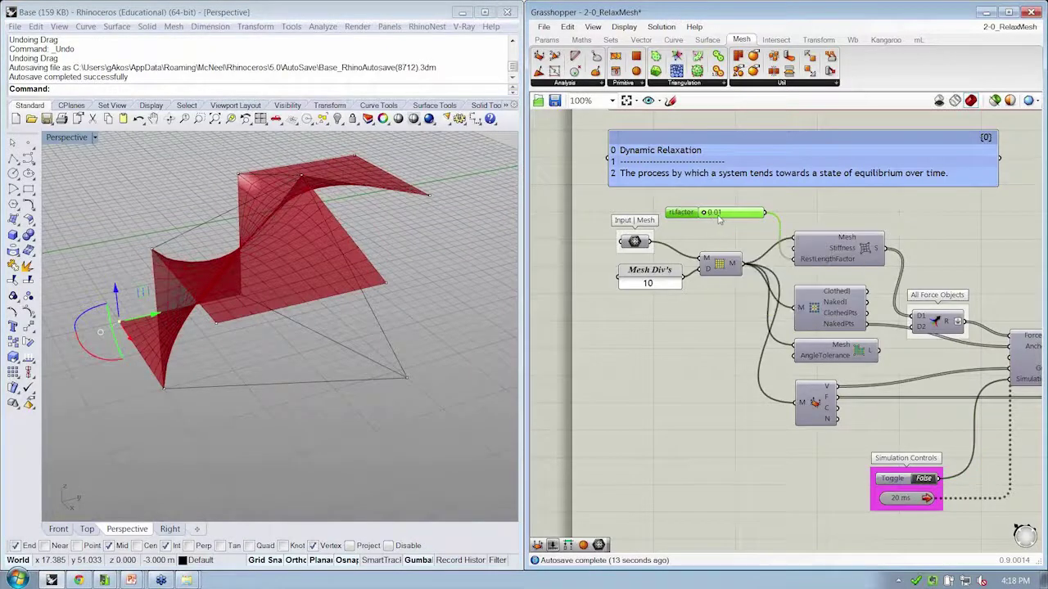
- Add Kangaroo's PlanarityDisplay component beside the Mesh construction component and wire the rebuilt mesh into its Mesh input
{"action": "right_click_drag", "start_coordinate": [931, 370], "coordinate": [705, 364]}
{"action": "scroll", "coordinate": [756, 362], "scroll_direction": "down", "scroll_amount": 1}
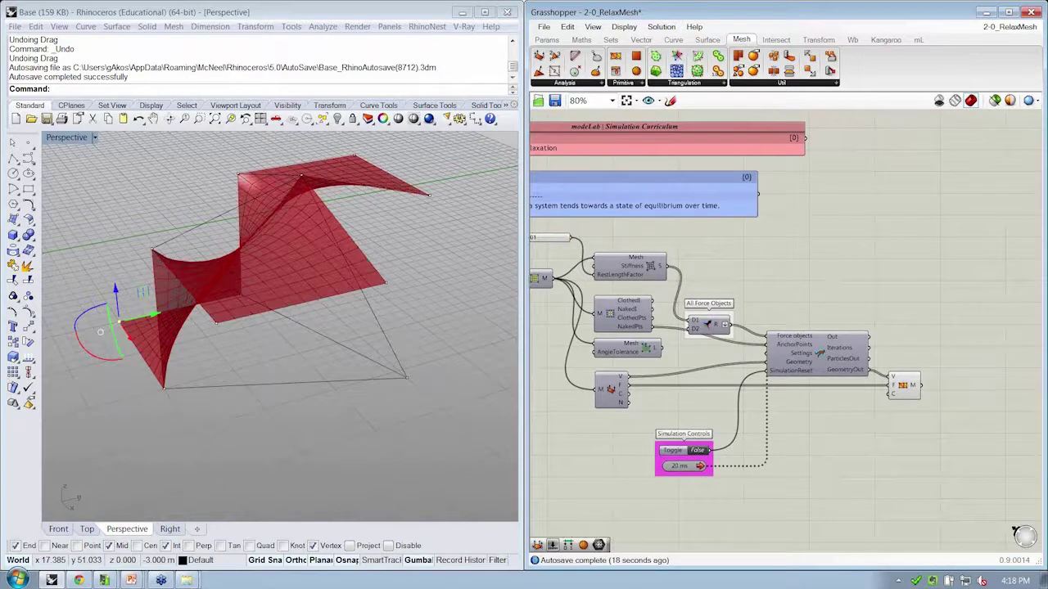
{"action": "left_click", "coordinate": [883, 40]}
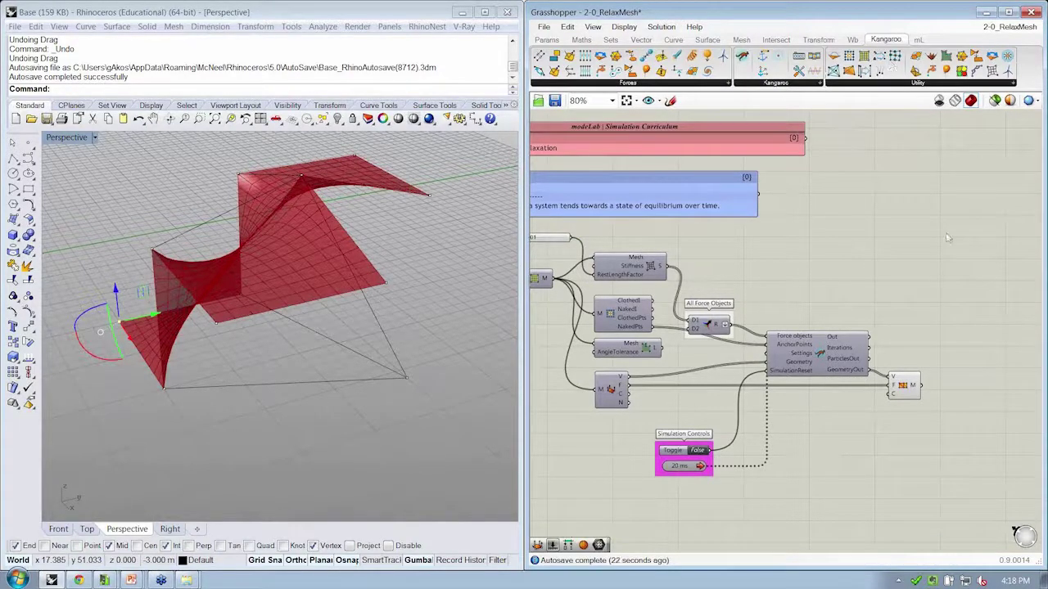
{"action": "left_click", "coordinate": [950, 86]}
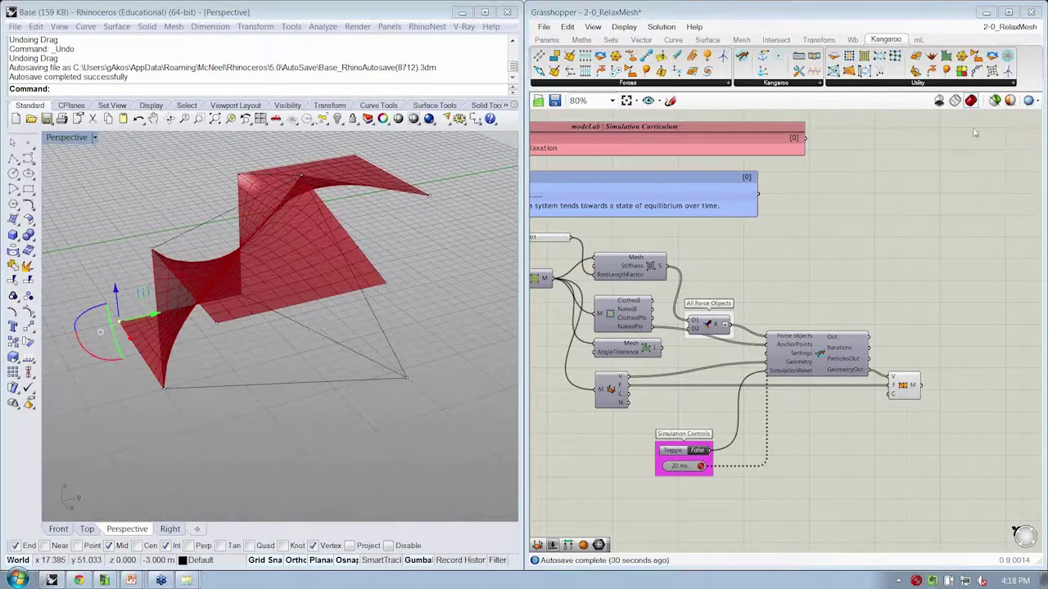
{"action": "left_click", "coordinate": [931, 85]}
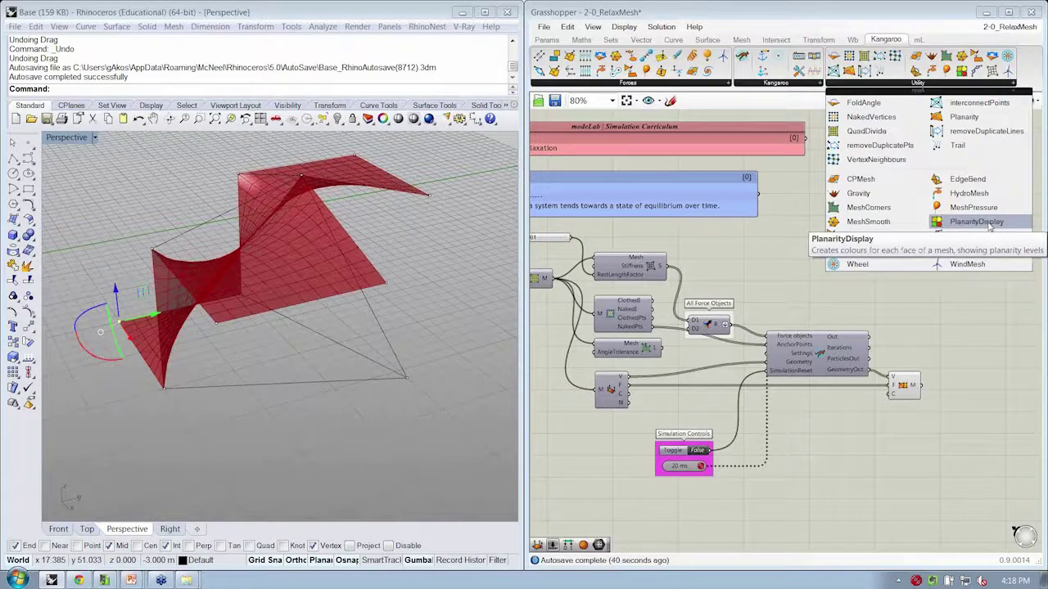
{"action": "left_click_drag", "start_coordinate": [988, 227], "coordinate": [951, 399]}
{"action": "left_click_drag", "start_coordinate": [966, 415], "coordinate": [953, 416]}
{"action": "left_click", "coordinate": [949, 458]}
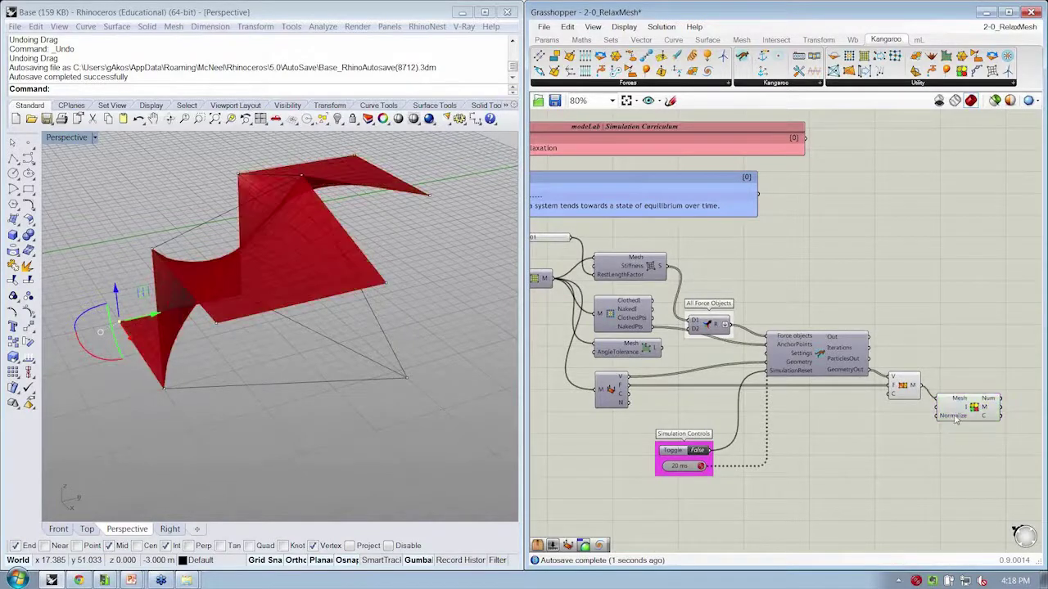
{"action": "right_click_drag", "start_coordinate": [964, 413], "coordinate": [972, 414]}
{"action": "right_click_drag", "start_coordinate": [966, 463], "coordinate": [978, 455]}
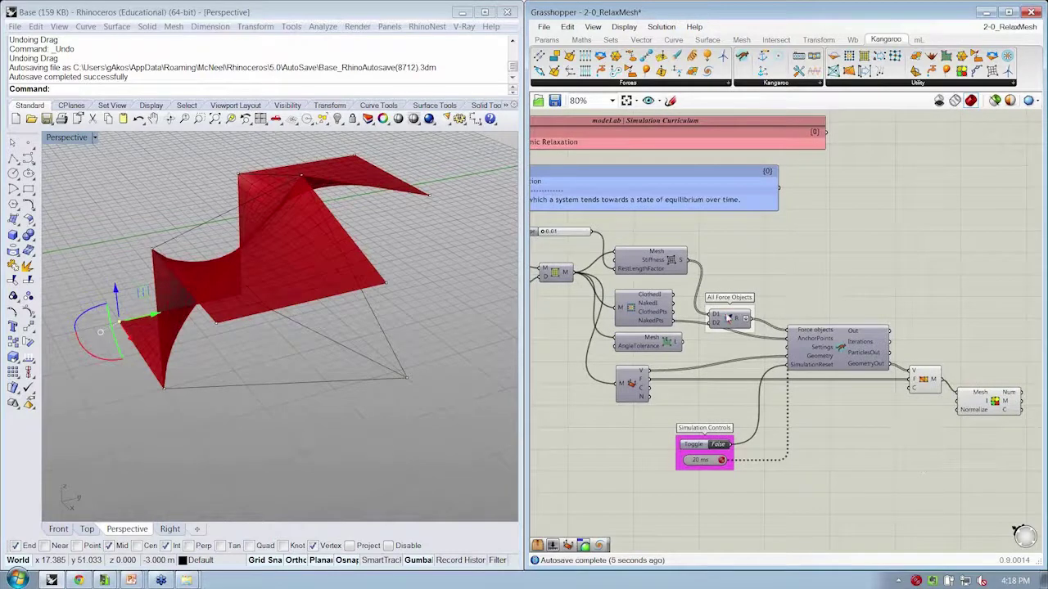
- Move the All Force Objects merge component slightly up and reset the simulation by setting the toggle to True
{"action": "left_click_drag", "start_coordinate": [730, 319], "coordinate": [729, 298]}
{"action": "left_click", "coordinate": [773, 249]}
{"action": "right_click_drag", "start_coordinate": [918, 409], "coordinate": [891, 381]}
{"action": "left_click", "coordinate": [709, 443]}
- Turn off the preview of the Mesh construction and PlanarityDisplay components, then inspect PlanarityDisplay's mesh and colour outputs
{"action": "right_click", "coordinate": [904, 377]}
{"action": "left_click", "coordinate": [908, 401]}
{"action": "right_click_drag", "start_coordinate": [954, 403], "coordinate": [855, 389]}
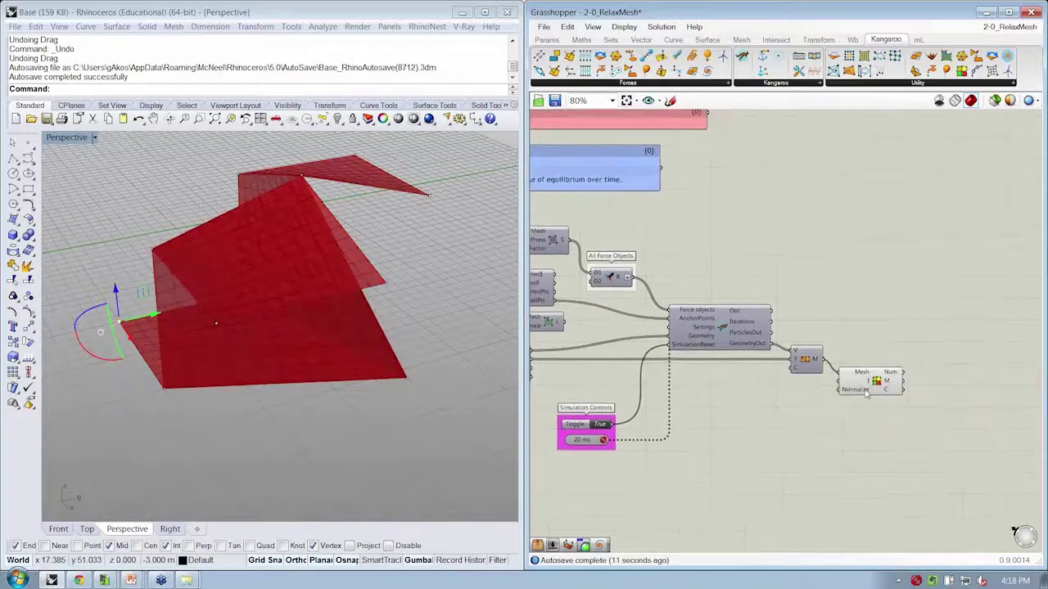
{"action": "right_click", "coordinate": [876, 382]}
{"action": "left_click", "coordinate": [928, 378]}
{"action": "scroll", "coordinate": [827, 373], "scroll_direction": "up", "scroll_amount": 4}
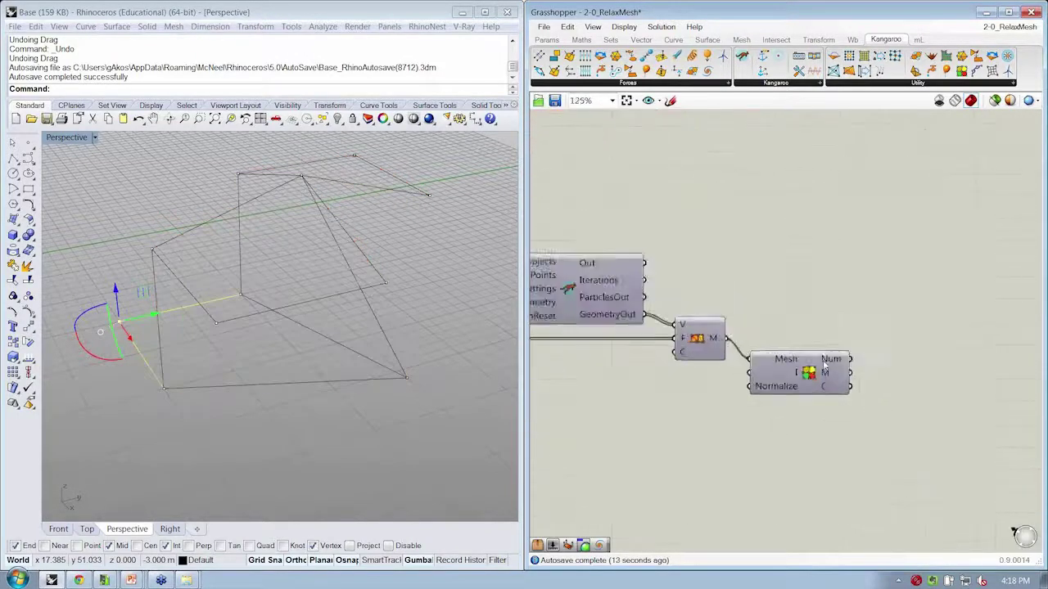
{"action": "mouse_move", "coordinate": [827, 373]}
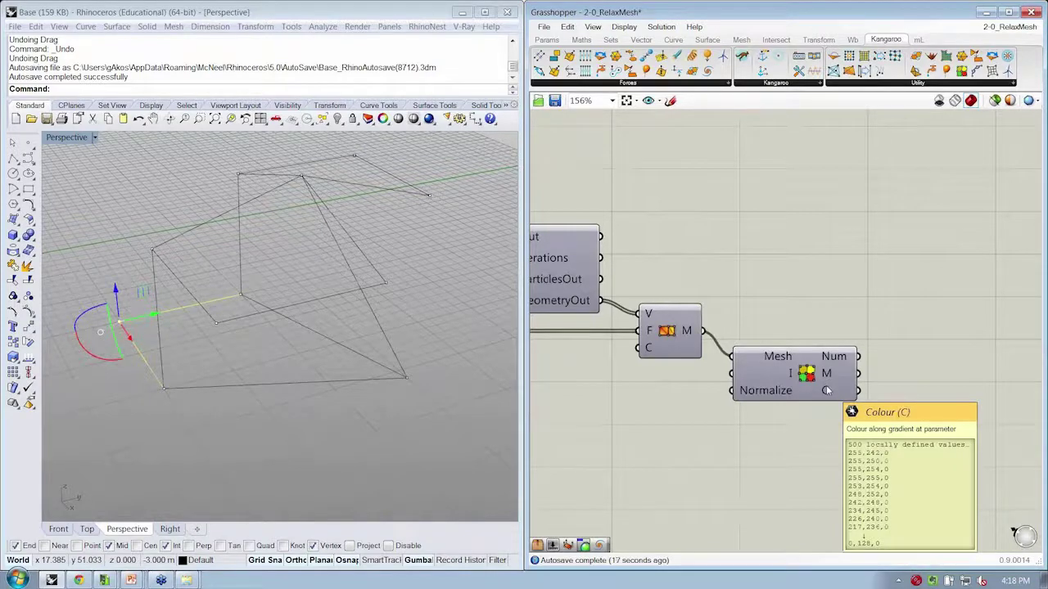
{"action": "scroll", "coordinate": [826, 385], "scroll_direction": "down", "scroll_amount": 5}
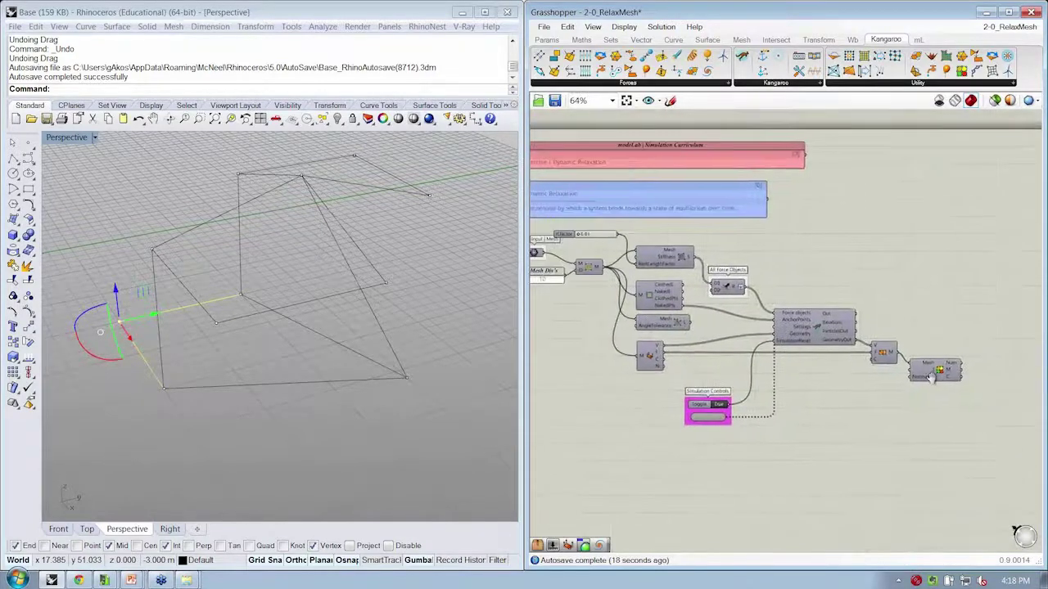
- Add a Custom Preview component beside PlanarityDisplay and wire PlanarityDisplay's mesh and colour outputs into its geometry and shader inputs
{"action": "left_click", "coordinate": [735, 42]}
{"action": "left_click", "coordinate": [639, 40]}
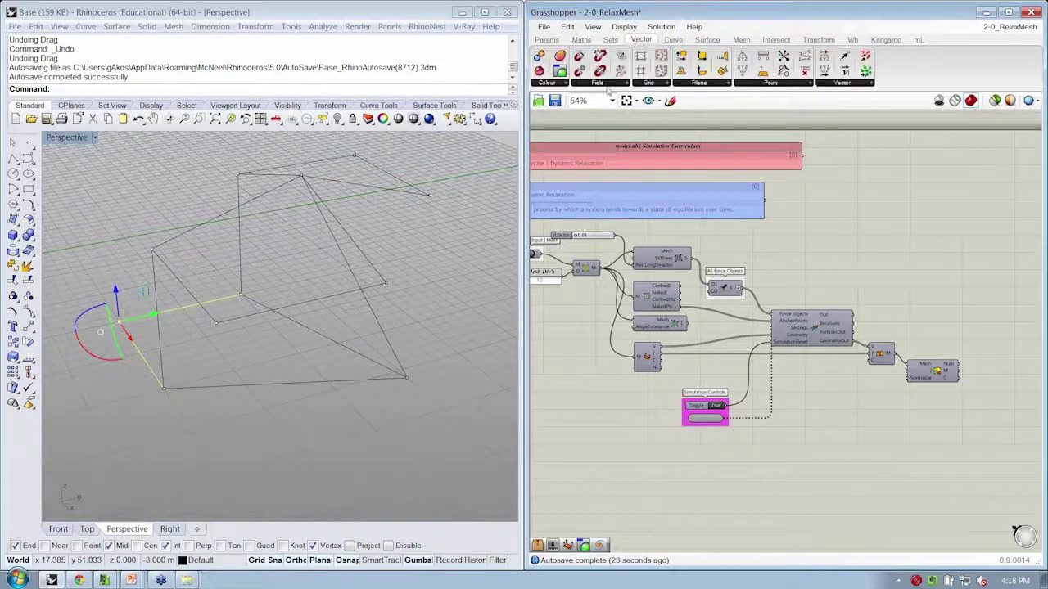
{"action": "left_click", "coordinate": [550, 82]}
{"action": "left_click_drag", "start_coordinate": [543, 269], "coordinate": [979, 374]}
- Run the simulation by setting the toggle to False and examine the planarity colours of the relaxing mesh from several angles
{"action": "right_click_drag", "start_coordinate": [199, 316], "coordinate": [249, 365]}
{"action": "left_click", "coordinate": [716, 407]}
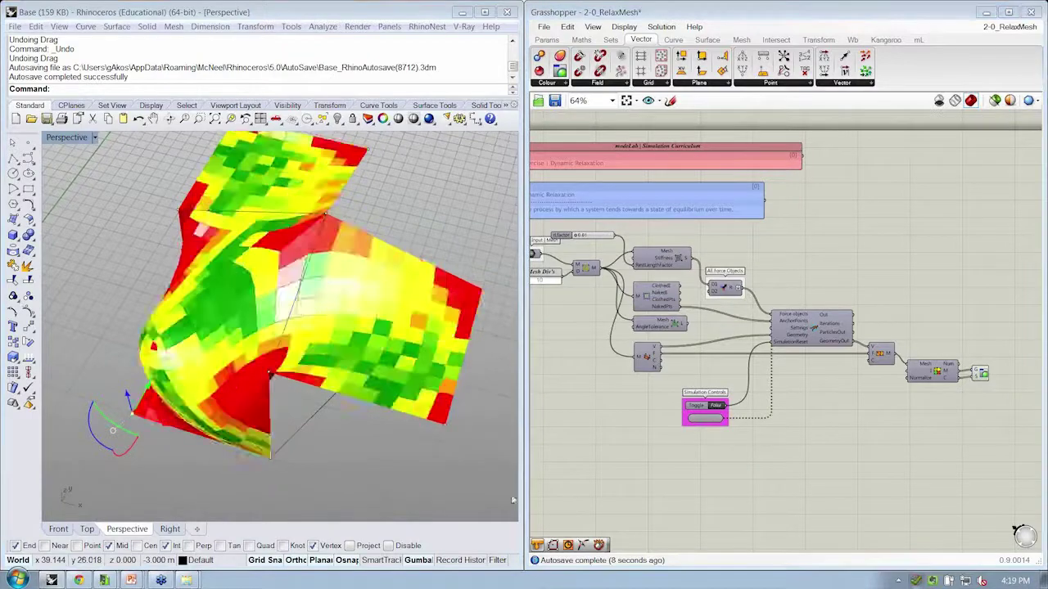
{"action": "right_click_drag", "start_coordinate": [250, 358], "coordinate": [316, 398]}
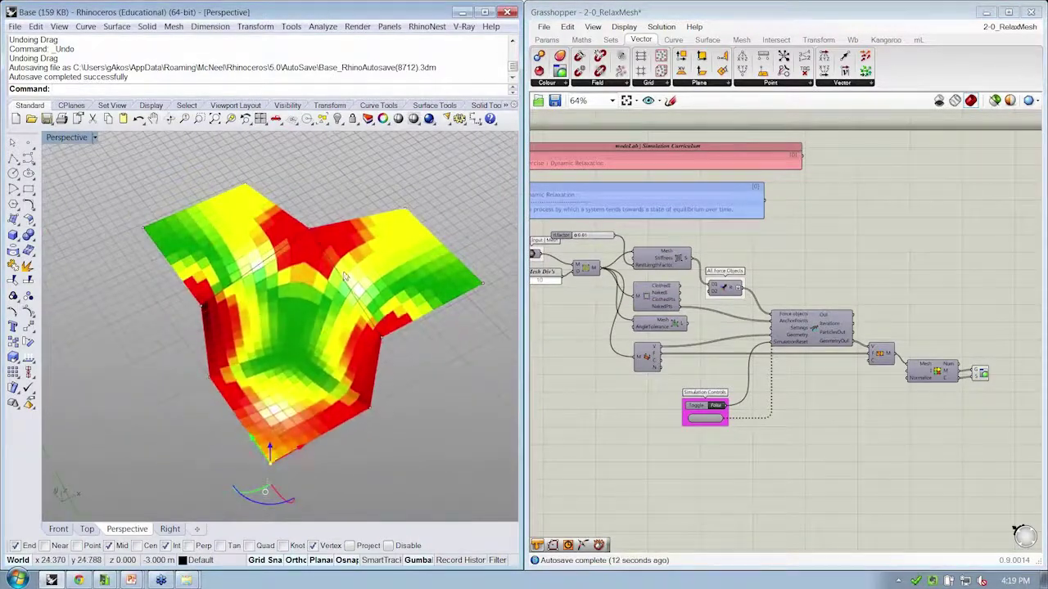
{"action": "right_click_drag", "start_coordinate": [282, 284], "coordinate": [230, 241]}
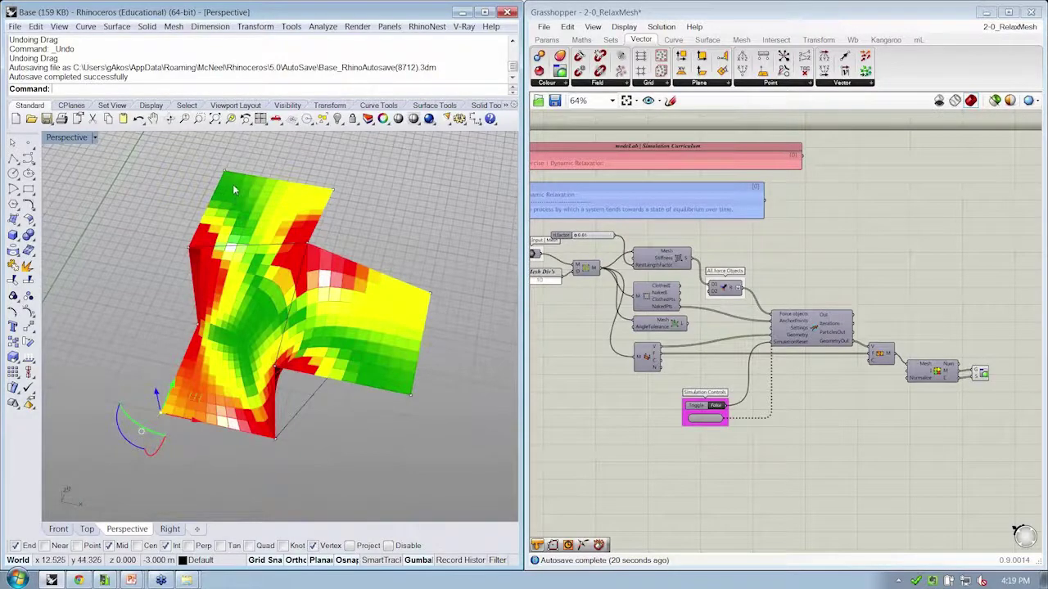
{"action": "right_click_drag", "start_coordinate": [233, 190], "coordinate": [397, 189]}
{"action": "scroll", "coordinate": [318, 237], "scroll_direction": "up", "scroll_amount": 8}
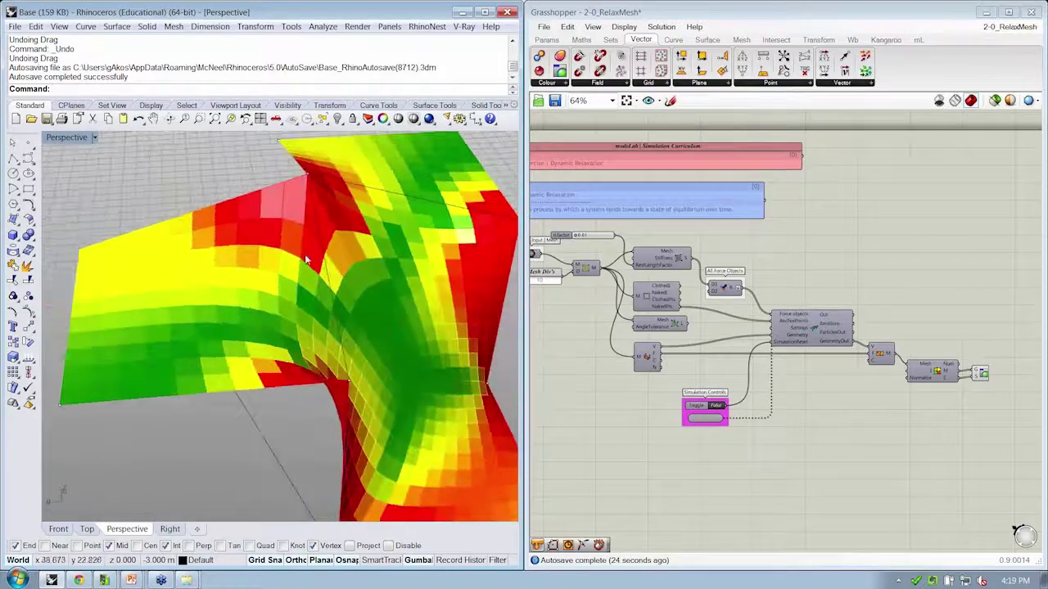
{"action": "right_click_drag", "start_coordinate": [269, 271], "coordinate": [311, 360]}
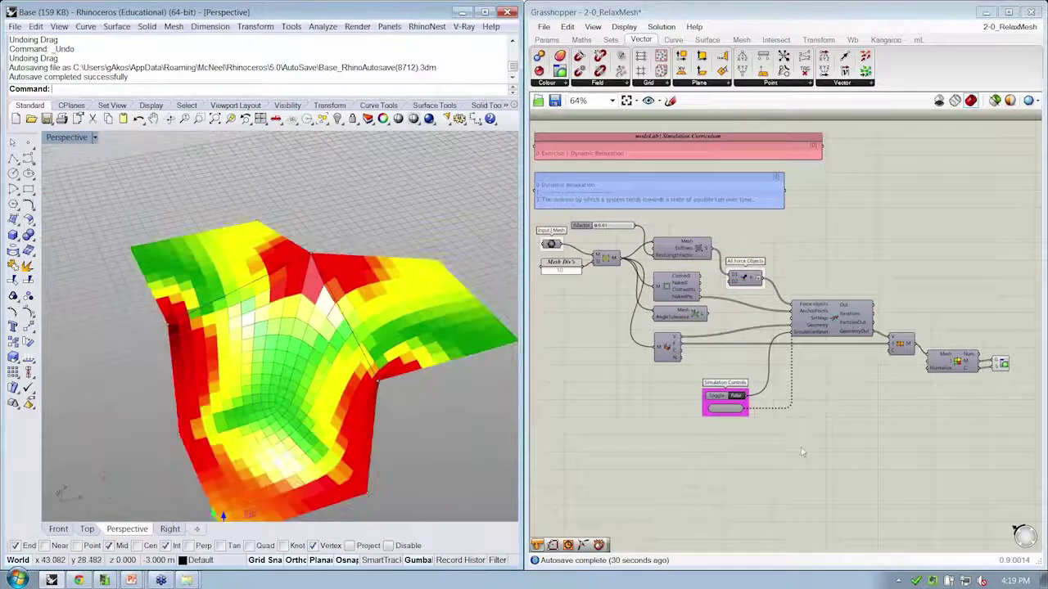
- Reset the simulation by setting the toggle to True and set the Mesh Div's panel to 12
{"action": "right_click_drag", "start_coordinate": [775, 417], "coordinate": [772, 399]}
{"action": "double_click", "coordinate": [737, 380]}
{"action": "right_click_drag", "start_coordinate": [672, 355], "coordinate": [738, 366]}
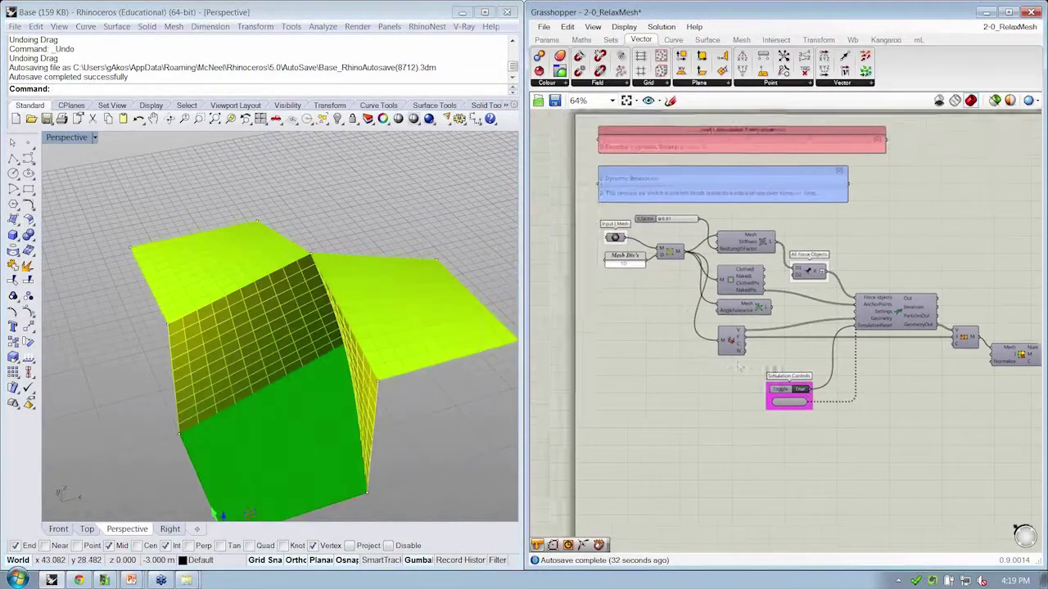
{"action": "scroll", "coordinate": [577, 253], "scroll_direction": "up", "scroll_amount": 3}
{"action": "double_click", "coordinate": [686, 275]}
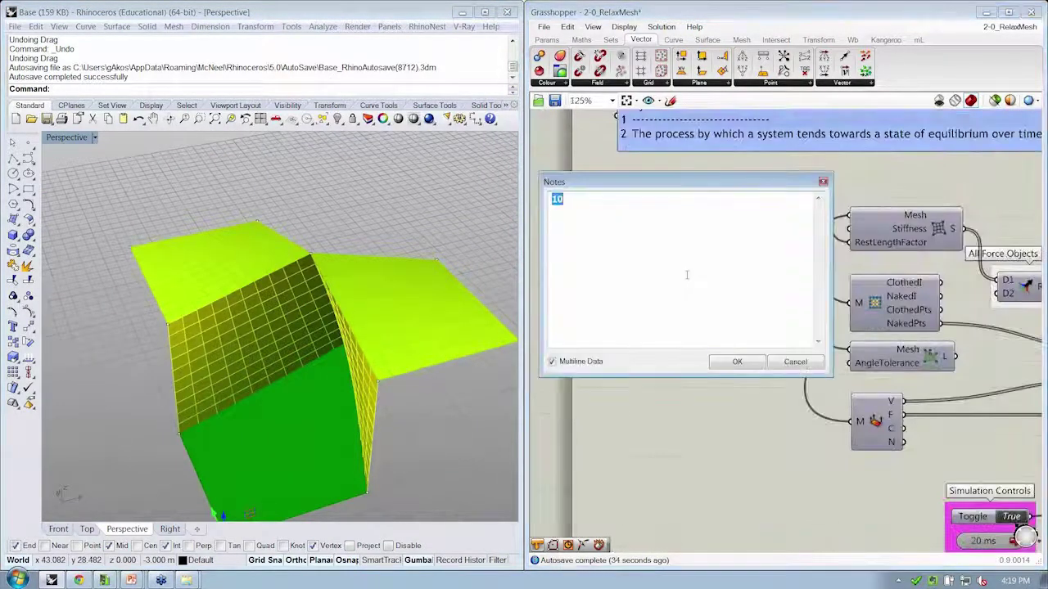
{"action": "key", "text": "Return"}
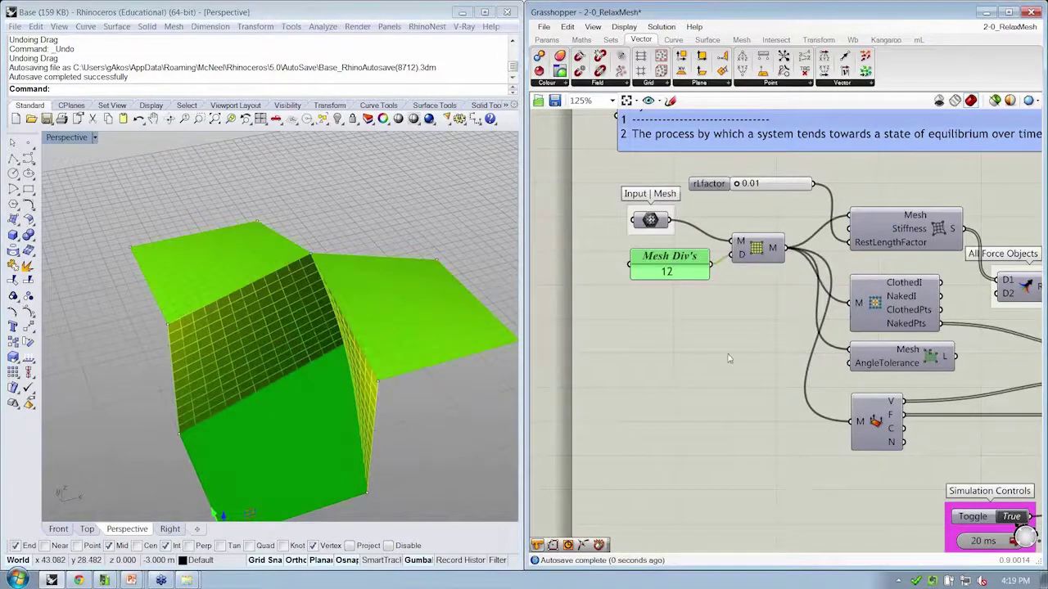
- Rerun the relaxation with the toggle at False and view the more finely divided mesh from the front
{"action": "right_click_drag", "start_coordinate": [729, 359], "coordinate": [602, 263]}
{"action": "scroll", "coordinate": [603, 266], "scroll_direction": "down", "scroll_amount": 2}
{"action": "double_click", "coordinate": [789, 368]}
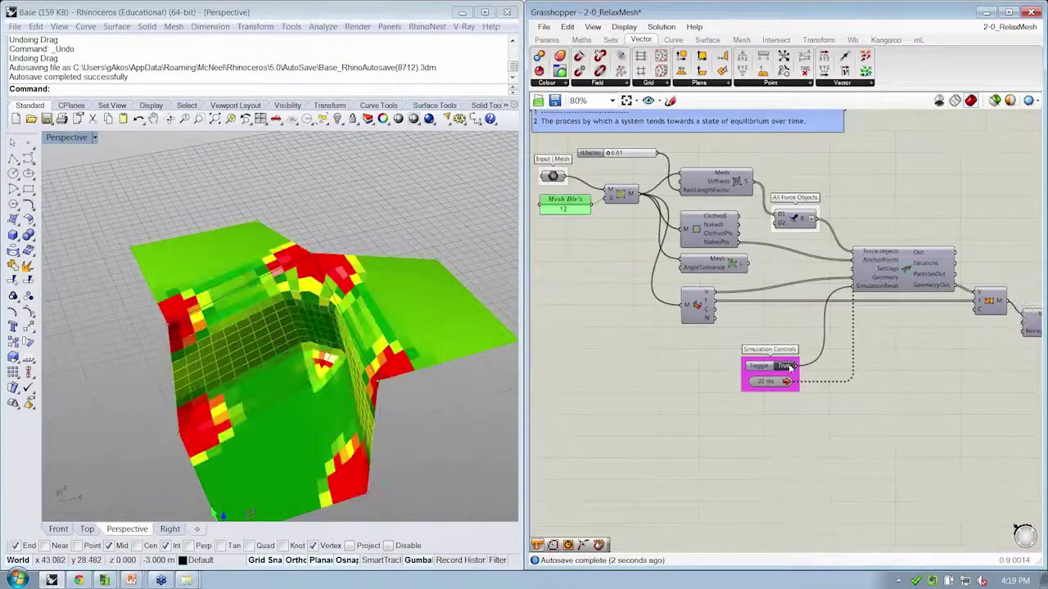
{"action": "double_click", "coordinate": [790, 368]}
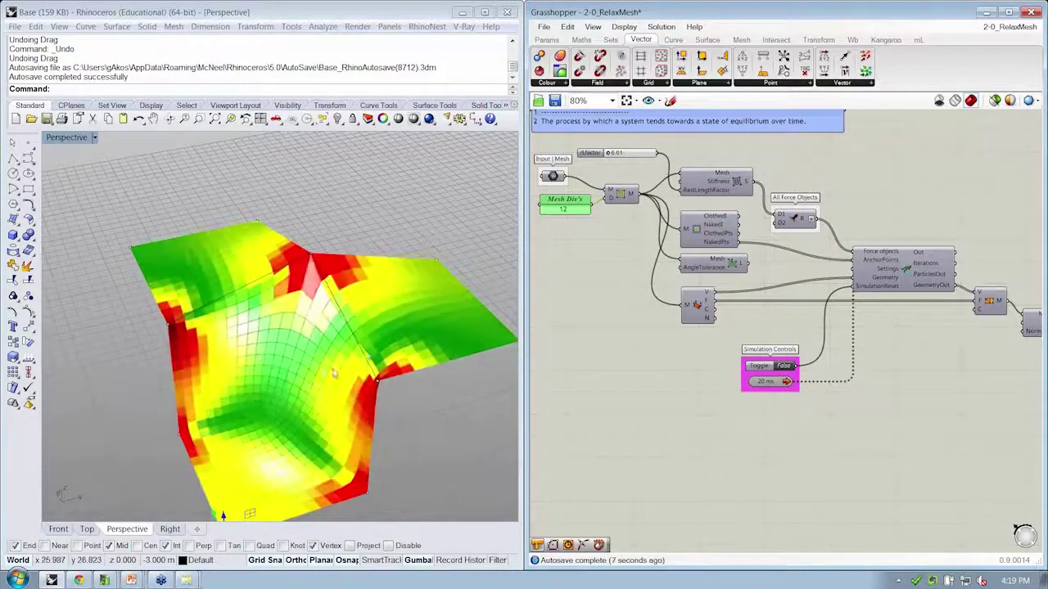
{"action": "right_click_drag", "start_coordinate": [455, 304], "coordinate": [310, 299]}
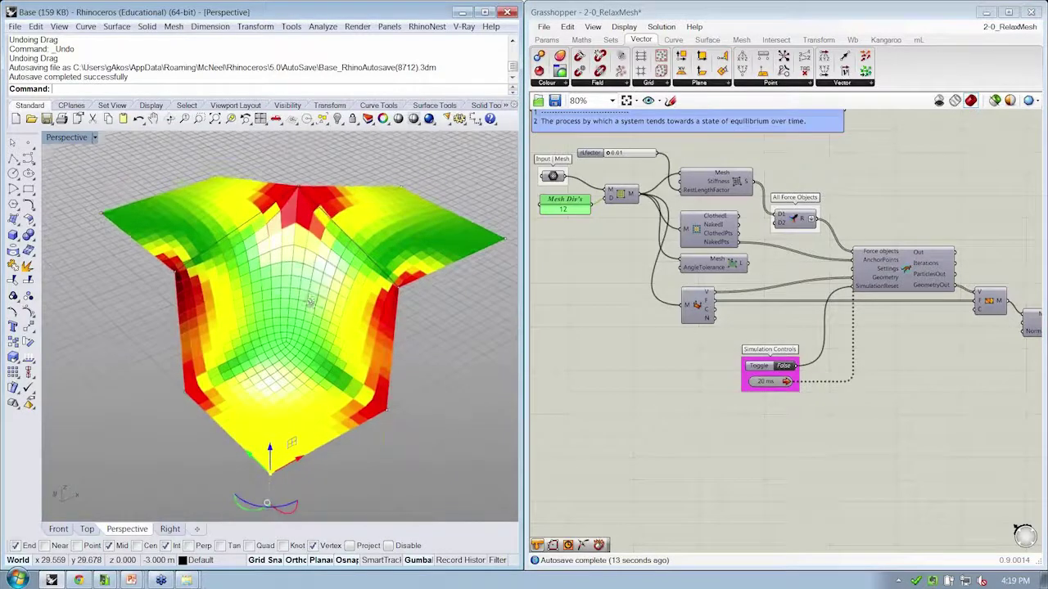
- Deselect the Rhino point, stop the 20 ms simulation timer and save the definition
{"action": "left_click", "coordinate": [368, 360]}
{"action": "left_click", "coordinate": [706, 388]}
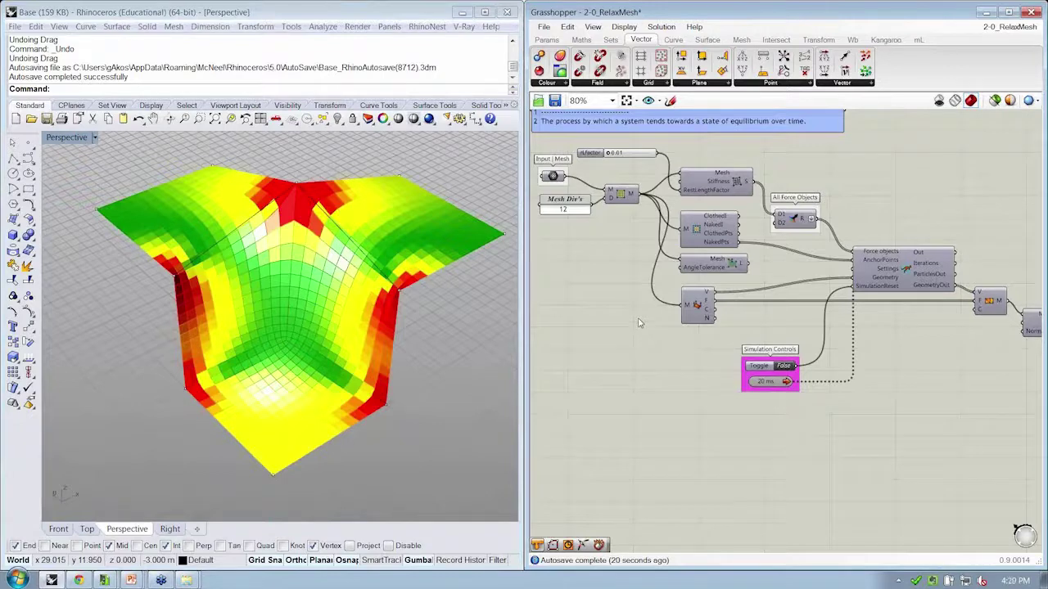
{"action": "key", "text": "ctrl+s"}
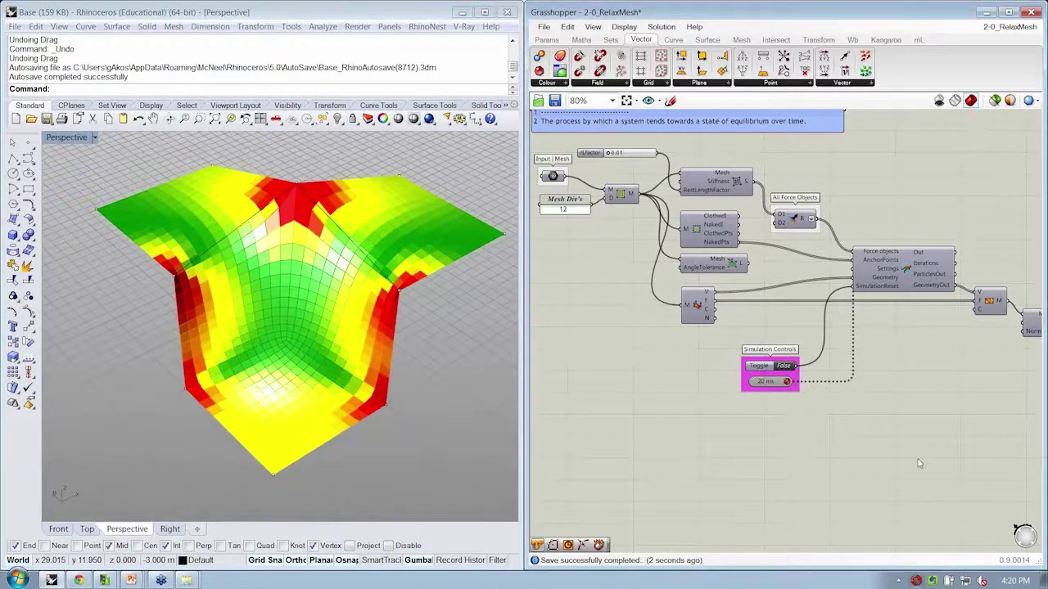
- Inspect the component with the AngleTolerance input and its unconnected L output, and view the relaxed mesh from other angles
{"action": "scroll", "coordinate": [917, 460], "scroll_direction": "down", "scroll_amount": 2}
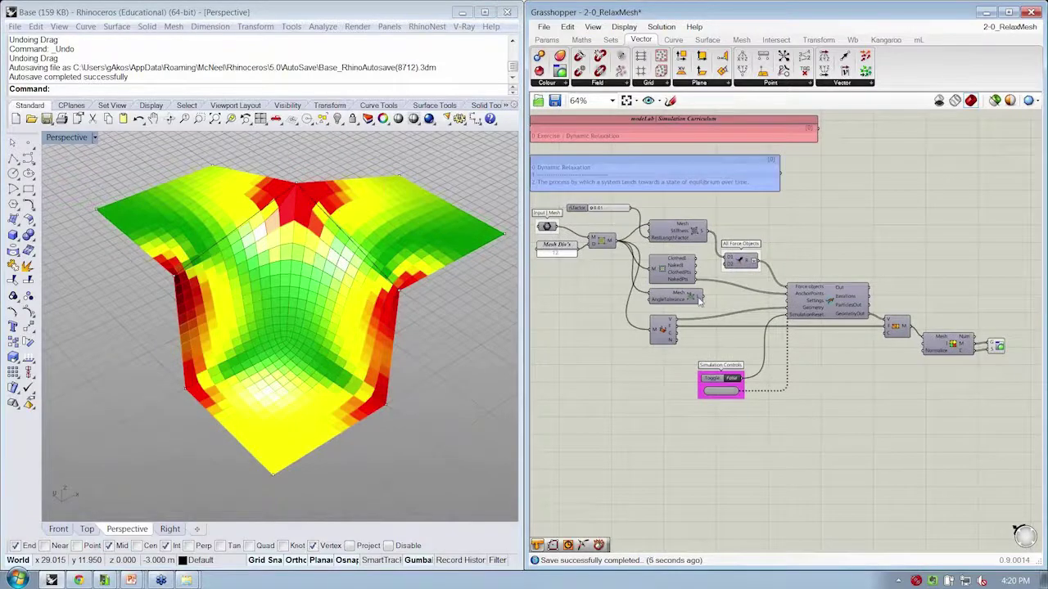
{"action": "scroll", "coordinate": [700, 301], "scroll_direction": "up", "scroll_amount": 2}
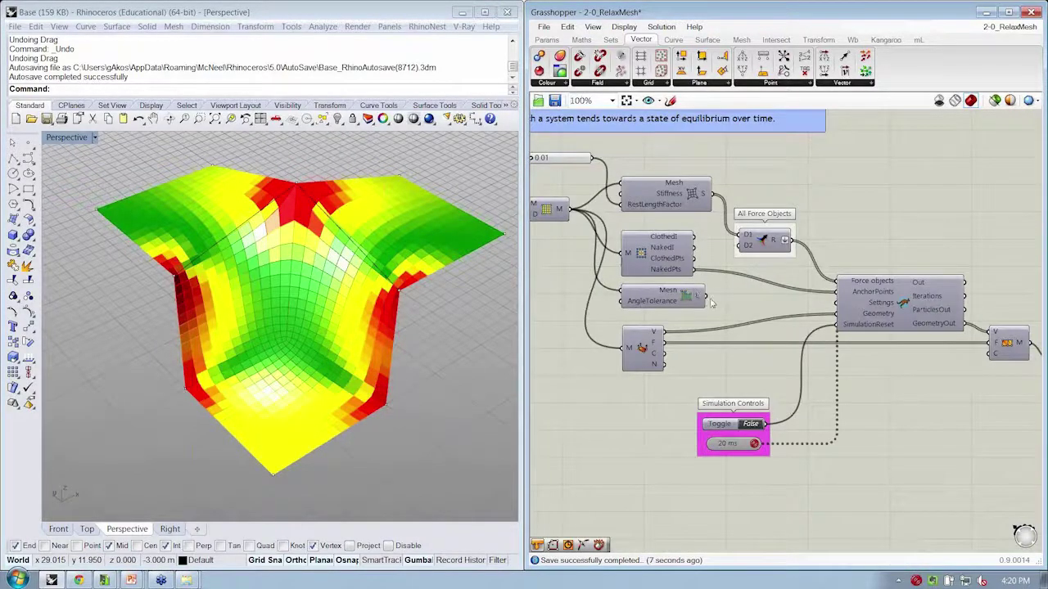
{"action": "mouse_move", "coordinate": [694, 302]}
{"action": "right_click_drag", "start_coordinate": [778, 327], "coordinate": [749, 312]}
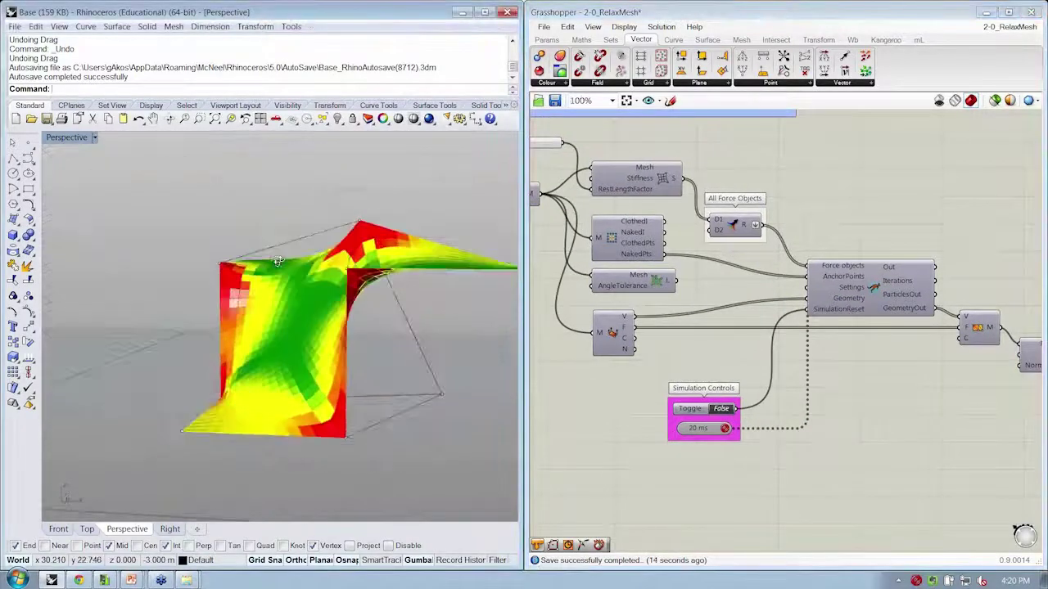
{"action": "scroll", "coordinate": [352, 302], "scroll_direction": "down", "scroll_amount": 5}
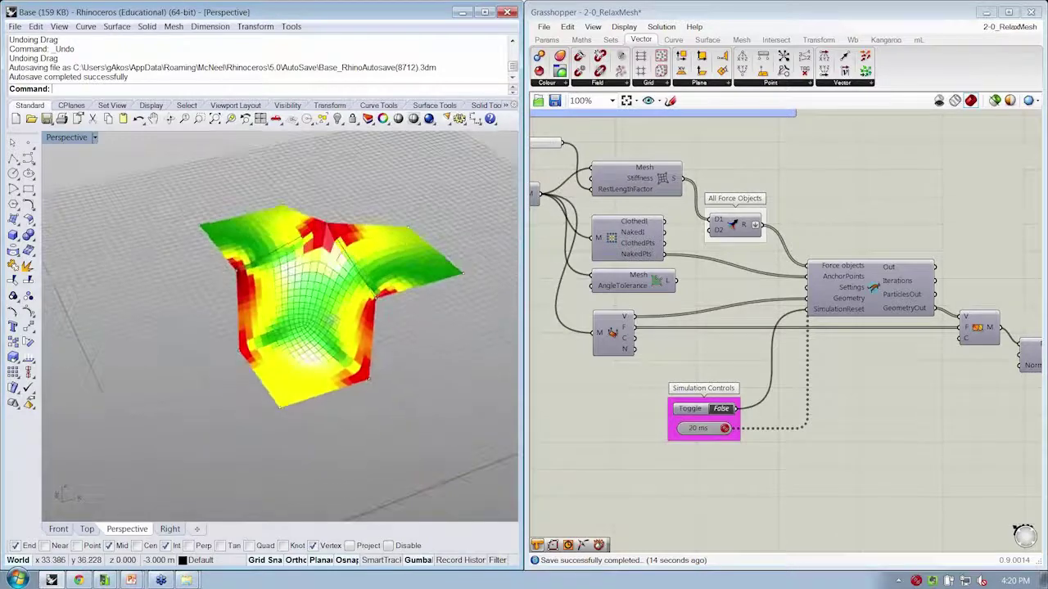